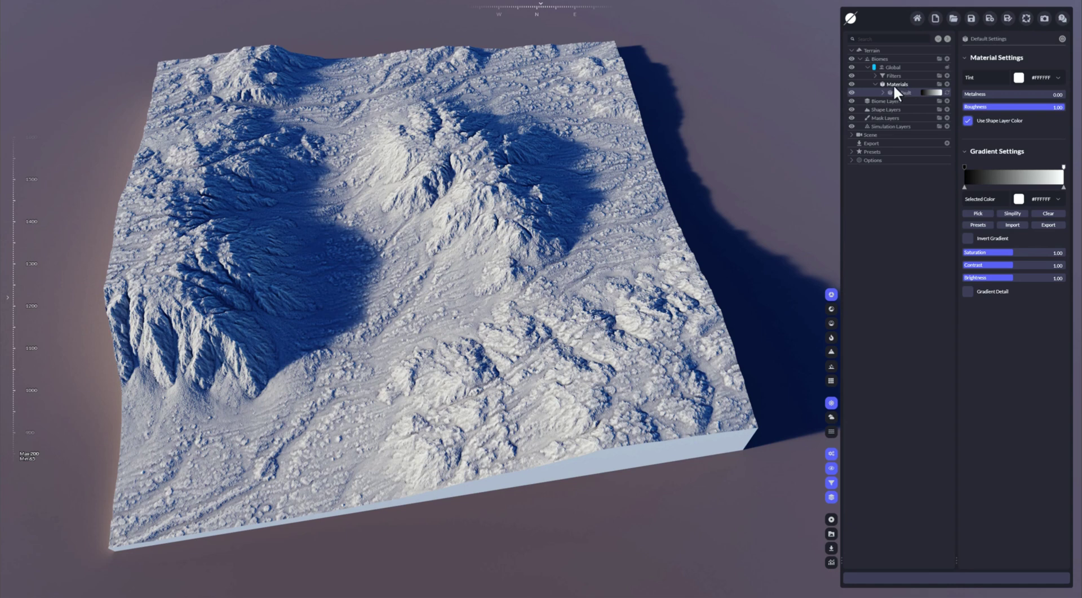
Add a Color material above the default one in the Global biome's materials
{"action": "left_click", "coordinate": [947, 83]}
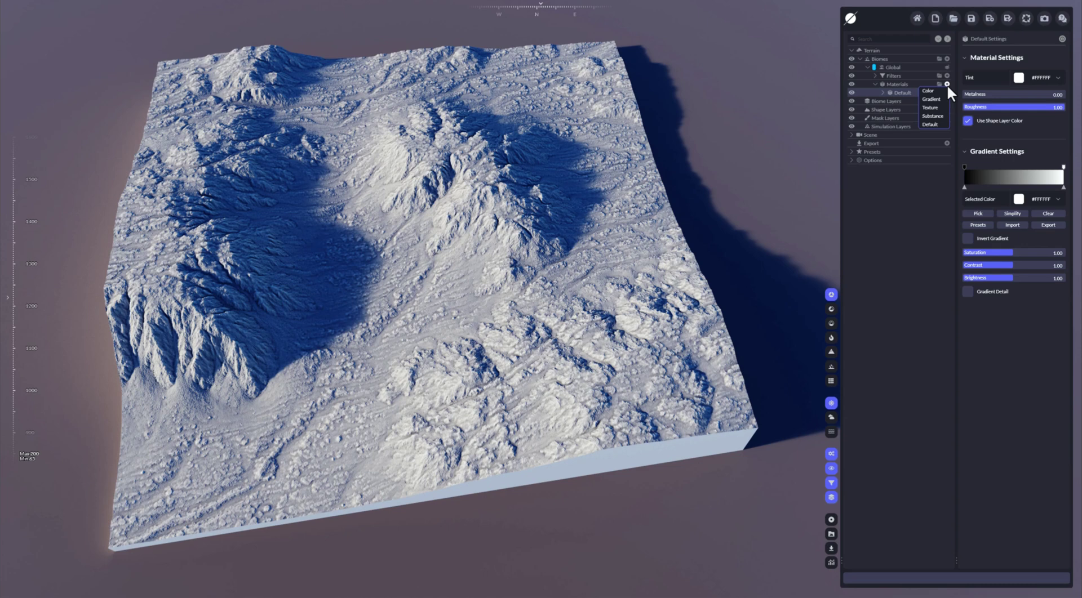
{"action": "left_click", "coordinate": [933, 122]}
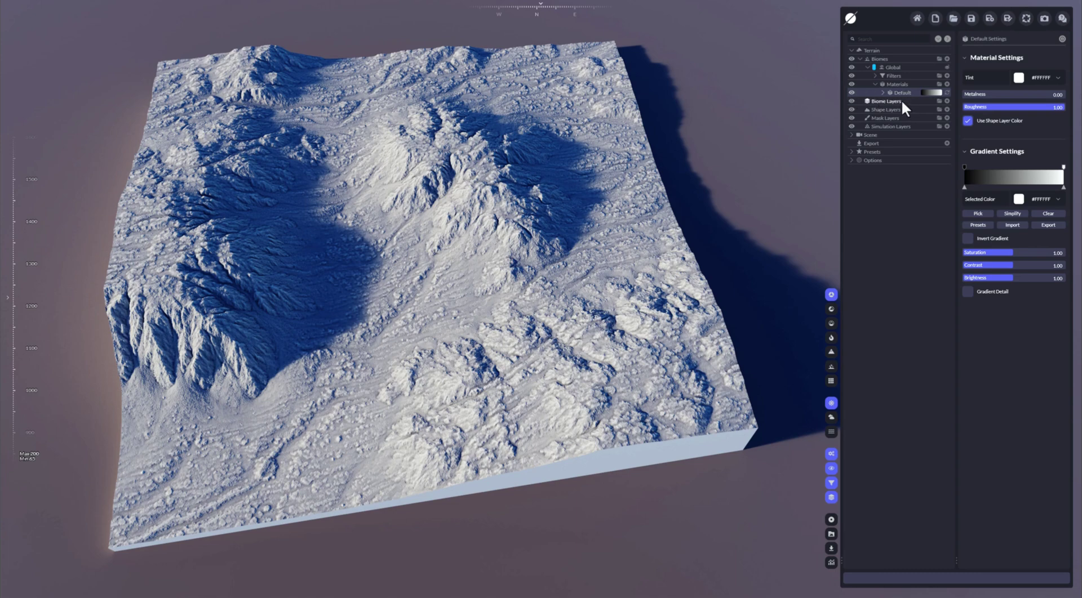
{"action": "left_click", "coordinate": [947, 84]}
{"action": "left_click", "coordinate": [934, 90]}
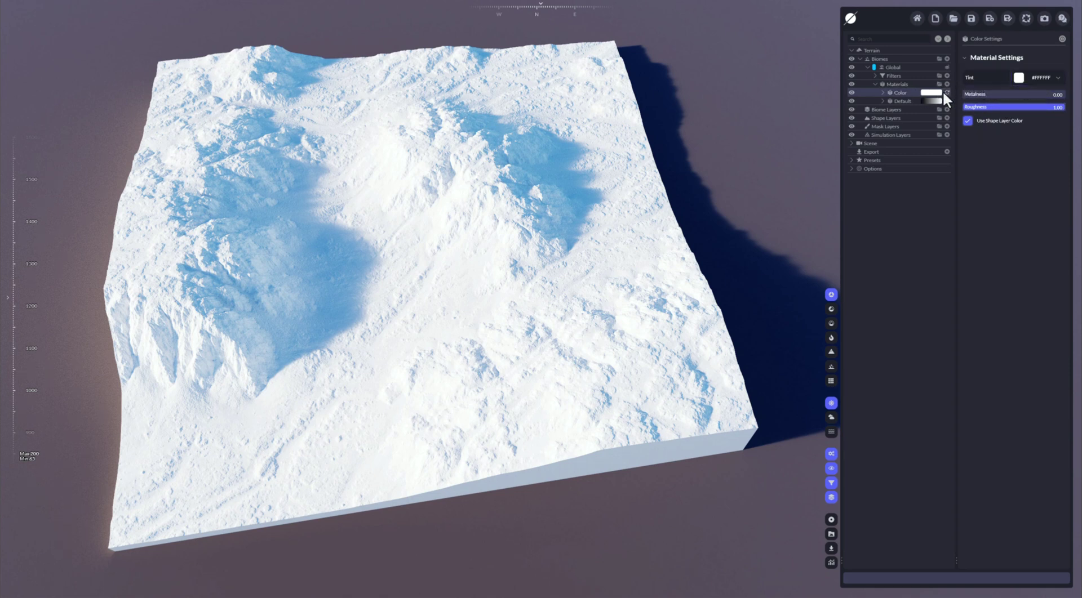
Set the Color material's tint to dark red #7A1C1C
{"action": "left_click", "coordinate": [1028, 76]}
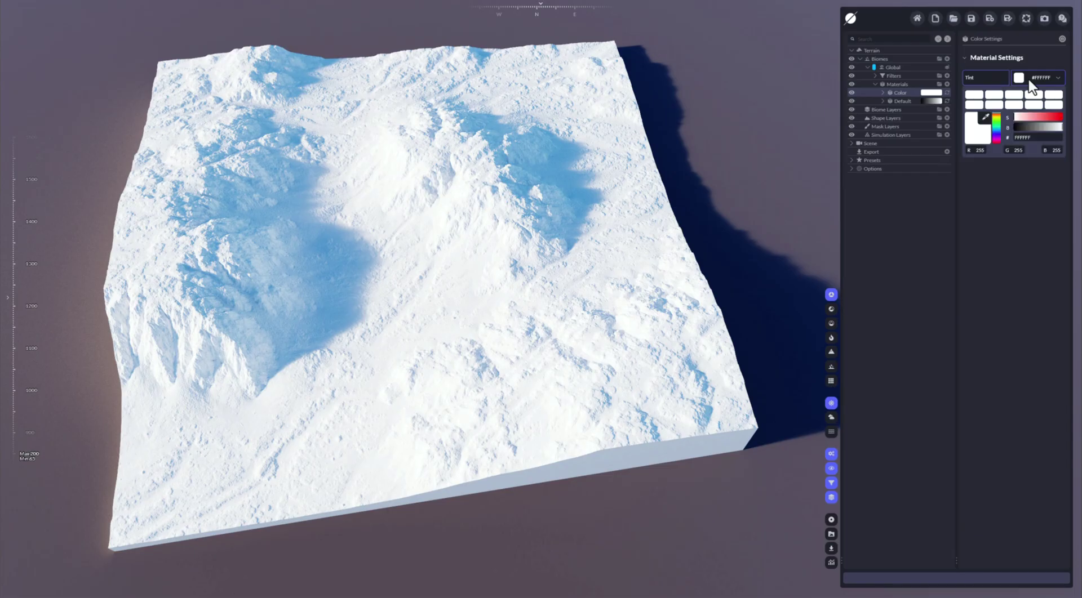
{"action": "left_click_drag", "start_coordinate": [1029, 117], "coordinate": [998, 116]}
{"action": "left_click", "coordinate": [1034, 127]}
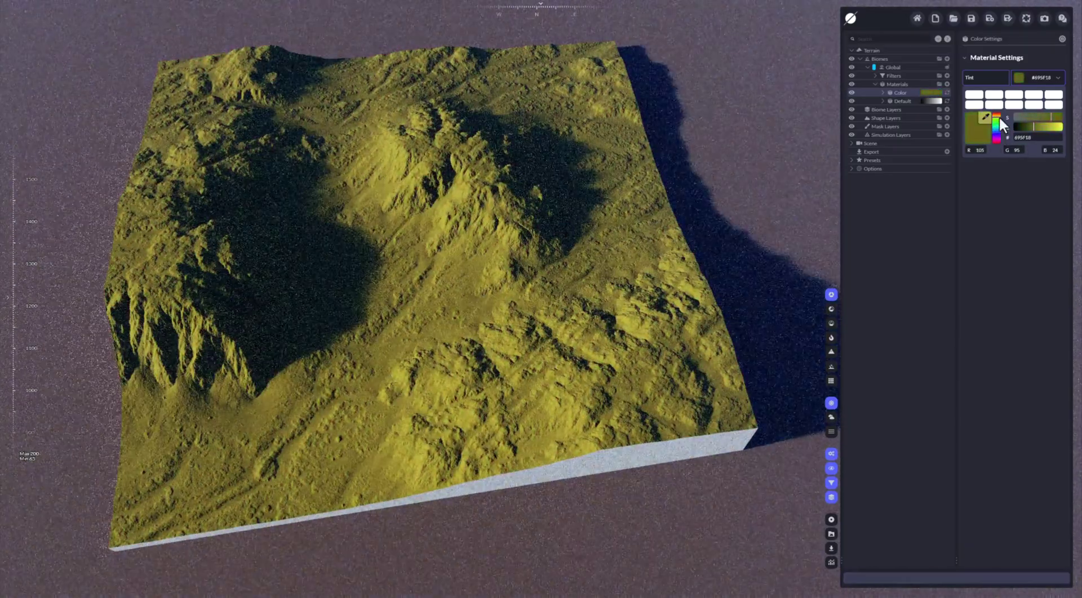
{"action": "double_click", "coordinate": [1024, 138]}
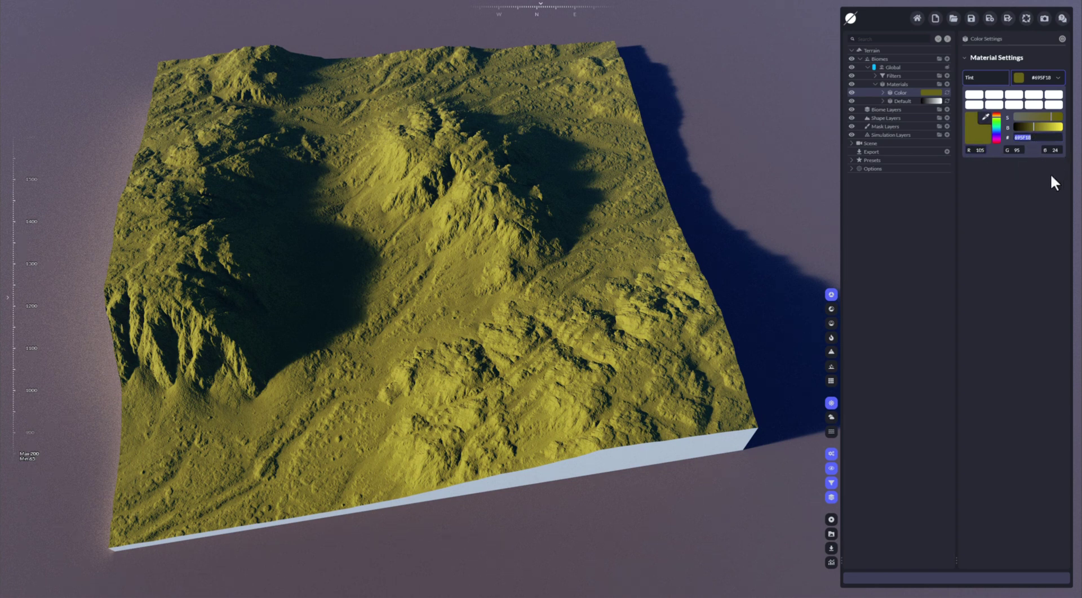
{"action": "left_click", "coordinate": [1036, 126]}
{"action": "left_click", "coordinate": [995, 116]}
{"action": "left_click", "coordinate": [995, 113]}
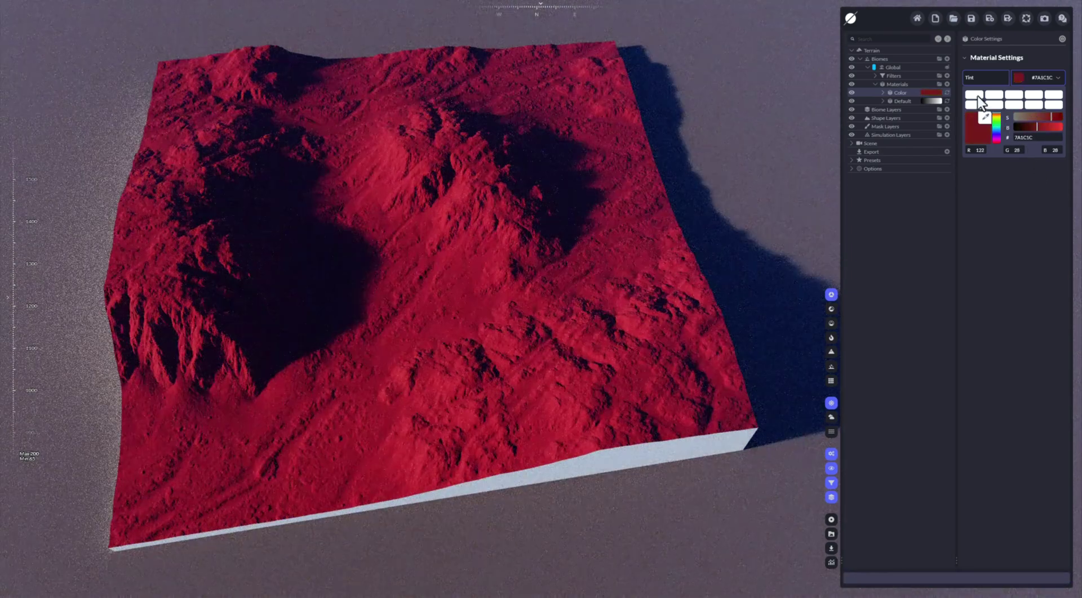
Store the dark red as a color swatch, and do the same for green #1C7A1D and blue #1C2F7A
{"action": "left_click", "coordinate": [975, 97]}
{"action": "left_click", "coordinate": [997, 118]}
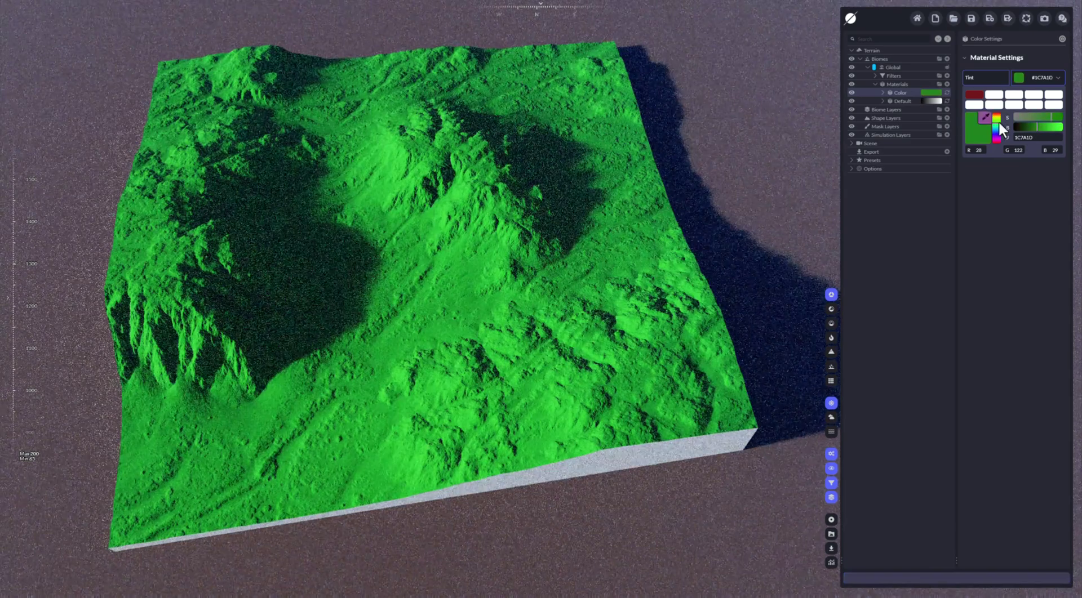
{"action": "left_click", "coordinate": [997, 131]}
{"action": "left_click", "coordinate": [1014, 94]}
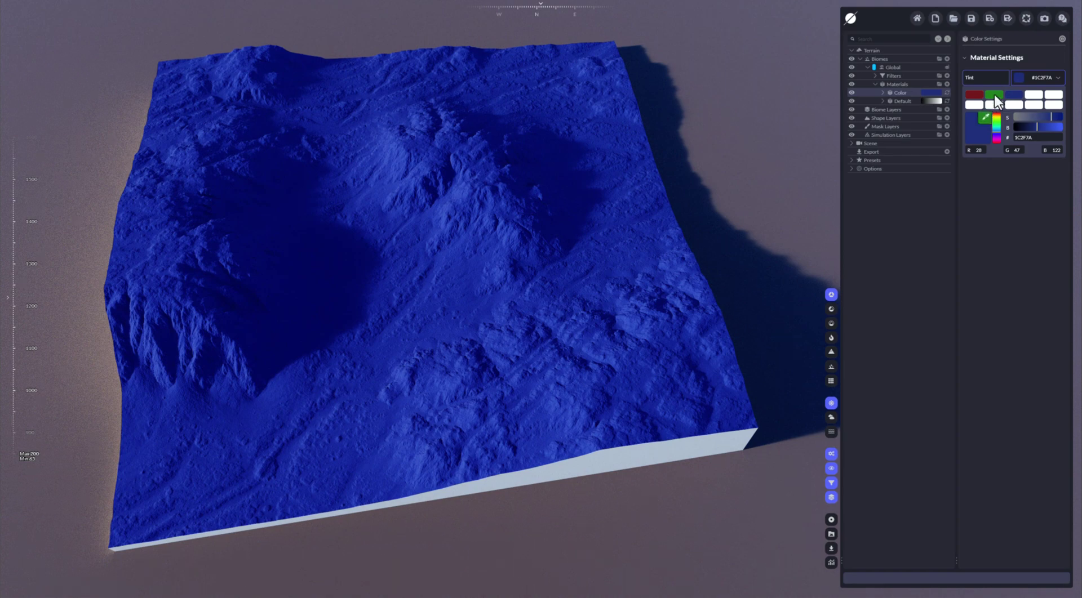
Apply the stored green, red and blue swatches in turn to the Color material's tint
{"action": "left_click", "coordinate": [995, 97]}
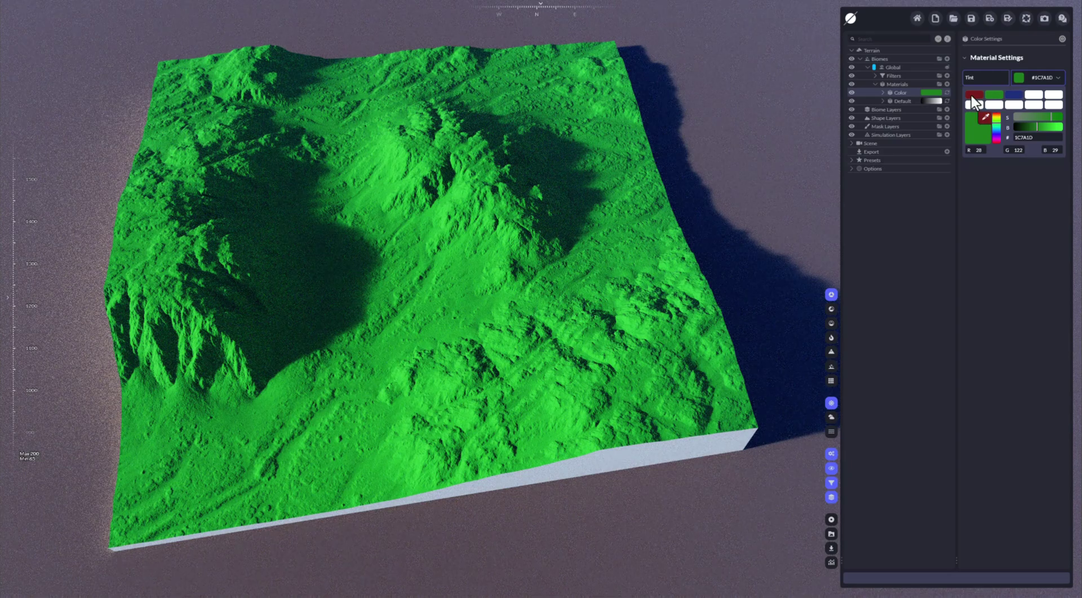
{"action": "left_click", "coordinate": [973, 96]}
{"action": "left_click", "coordinate": [1015, 95]}
{"action": "left_click", "coordinate": [994, 95]}
{"action": "left_click", "coordinate": [974, 96]}
{"action": "left_click", "coordinate": [993, 96]}
Sample grey #9C9CA1 and blue #0525C5 as the tint with the eyedropper, and shift the hue to red #C51105
{"action": "left_click", "coordinate": [886, 135]}
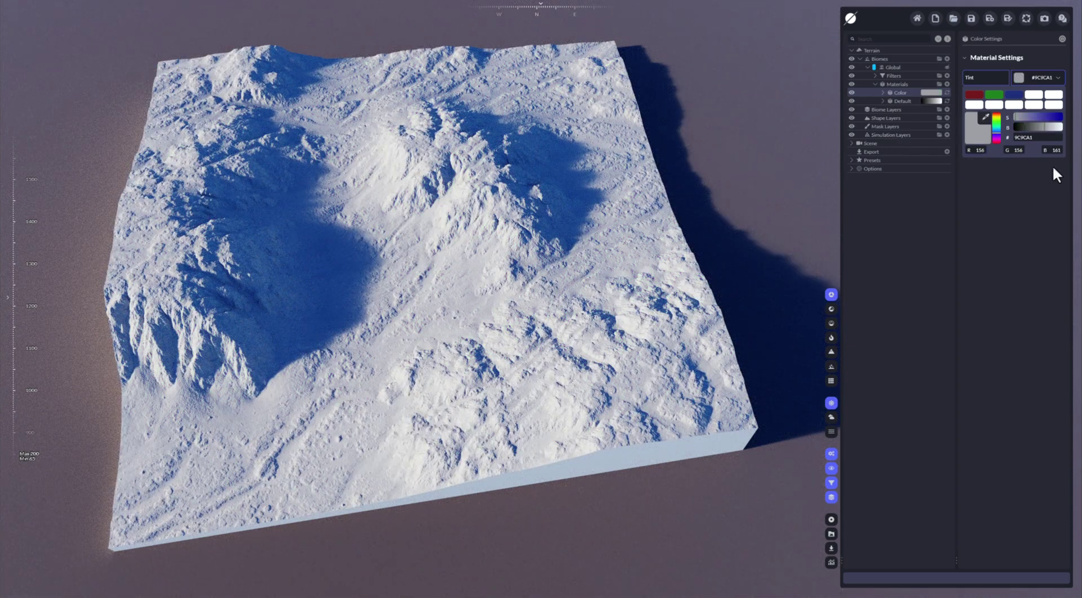
{"action": "left_click", "coordinate": [984, 117]}
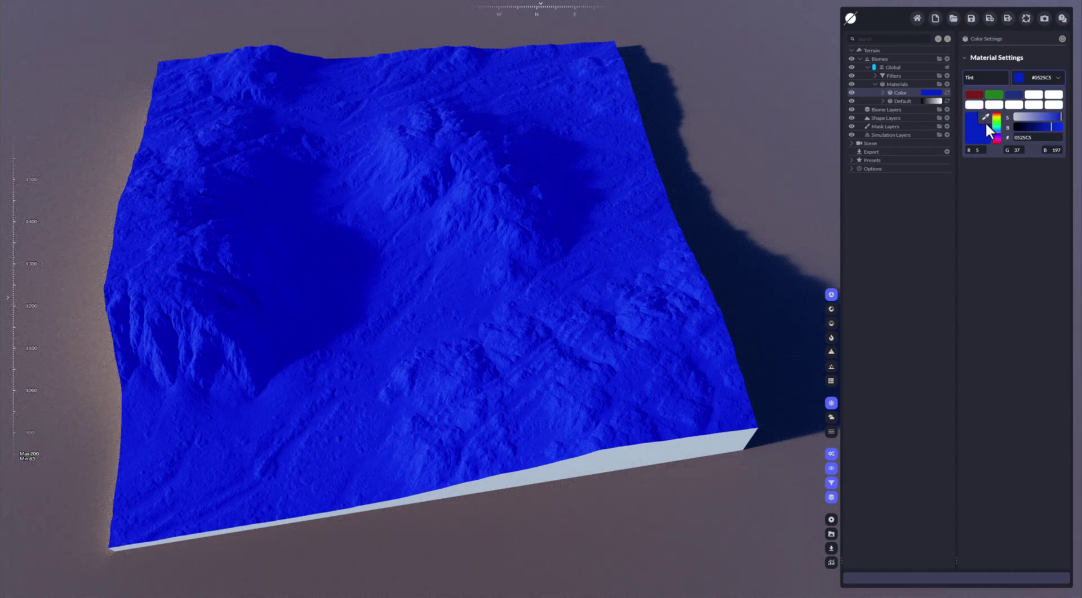
{"action": "left_click", "coordinate": [995, 113]}
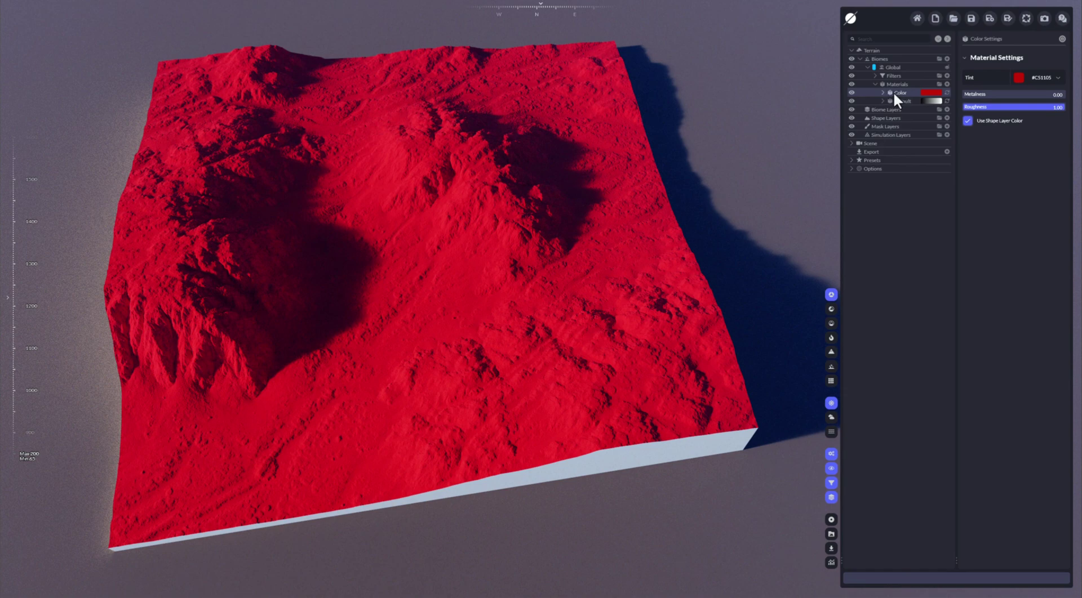
Remove the Color material and add a Texture material in its place
{"action": "left_click_drag", "start_coordinate": [894, 93], "coordinate": [682, 91]}
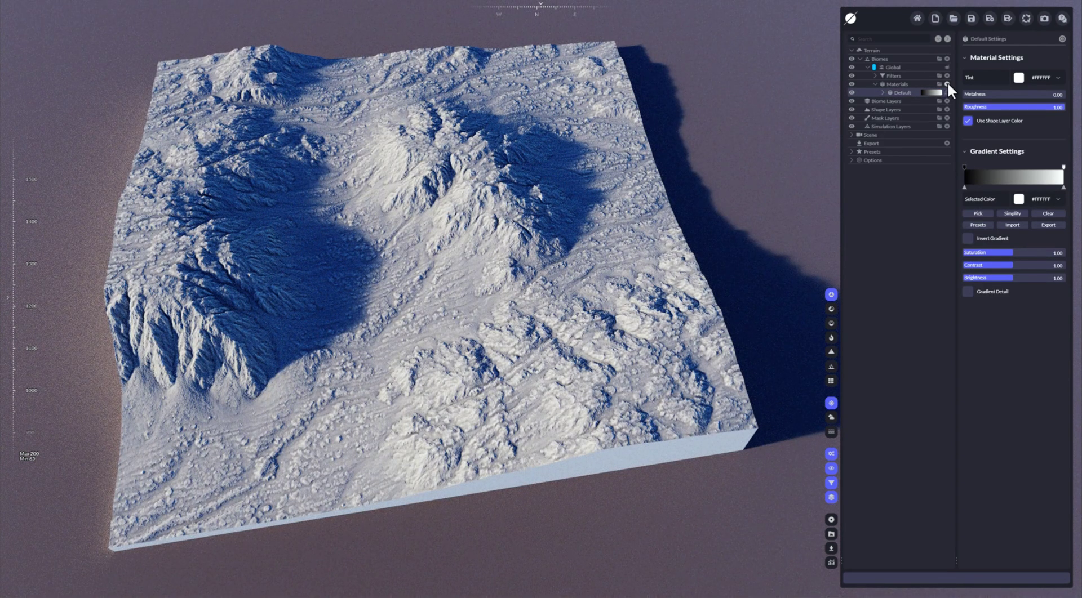
{"action": "left_click", "coordinate": [948, 84]}
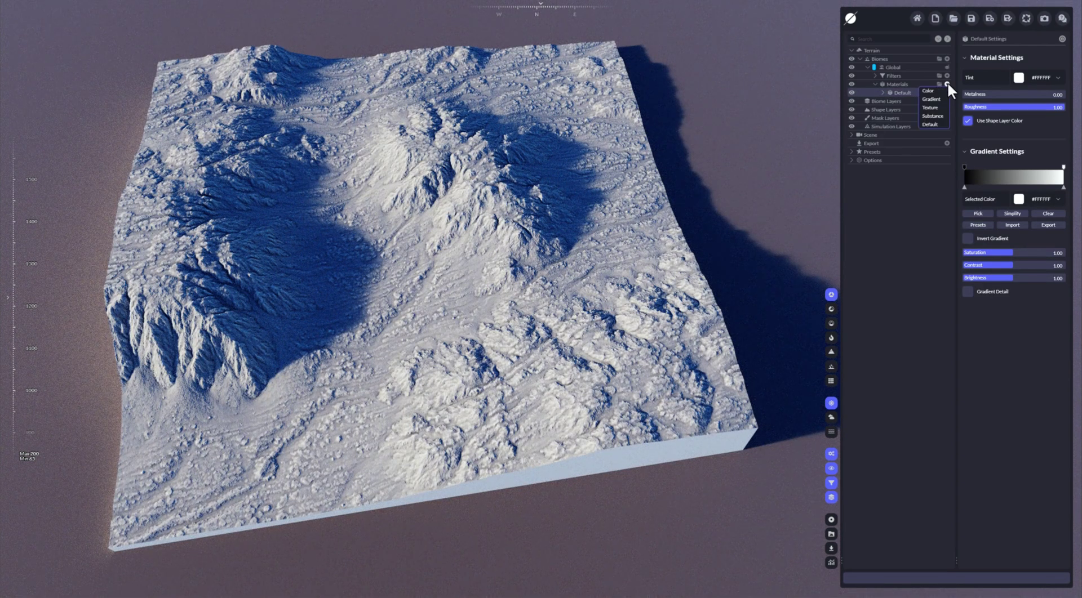
{"action": "left_click", "coordinate": [931, 108]}
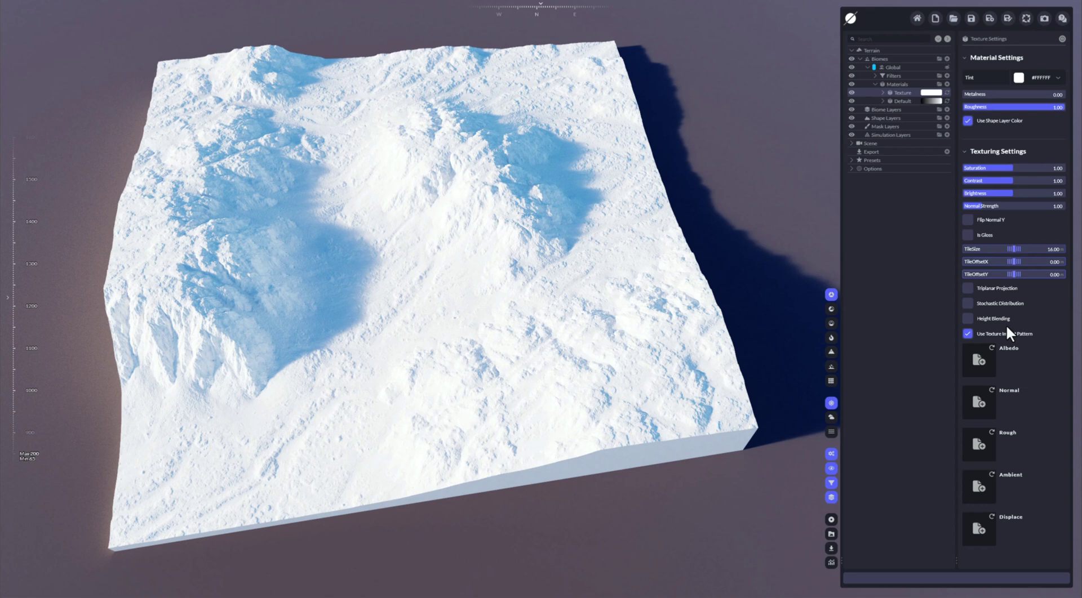
Load the ROCK-15_COLOR_2k image from the ROCK-15 tex folder as the albedo map, using the texture import pattern
{"action": "left_click", "coordinate": [980, 366]}
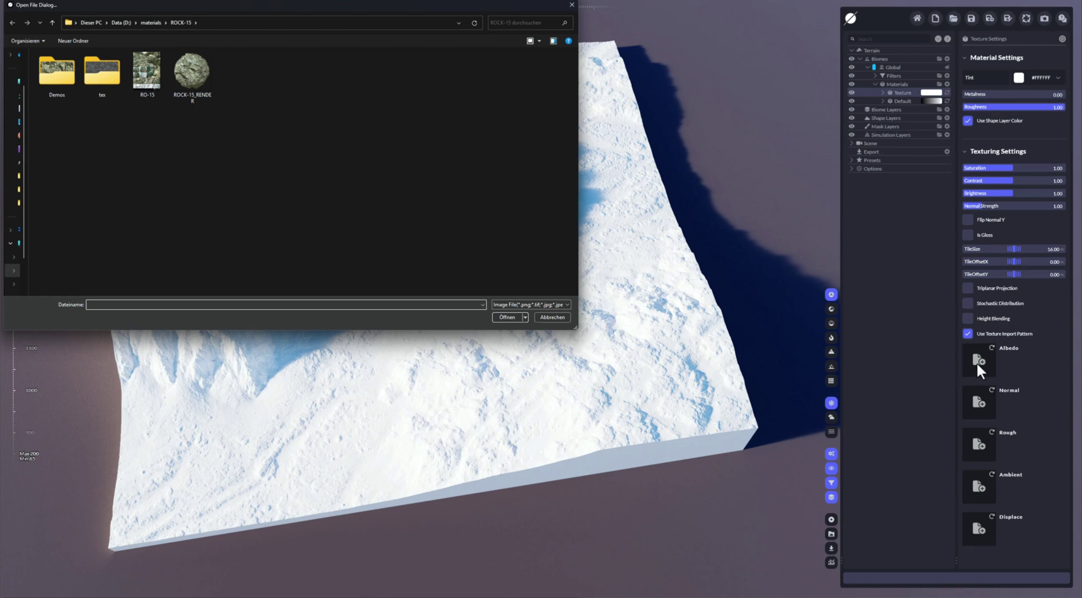
{"action": "double_click", "coordinate": [97, 76]}
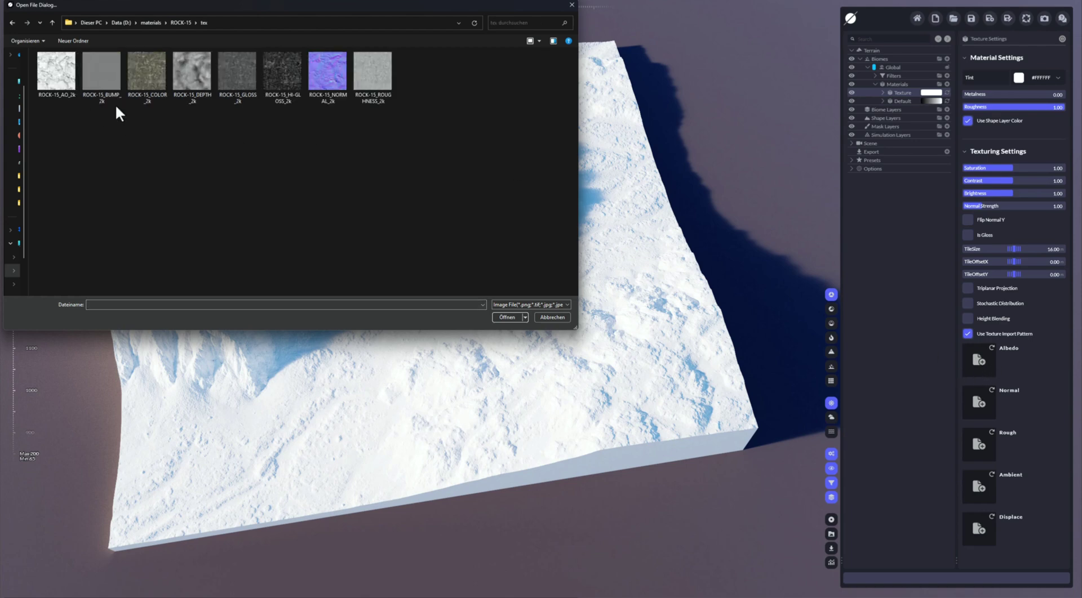
{"action": "double_click", "coordinate": [145, 68]}
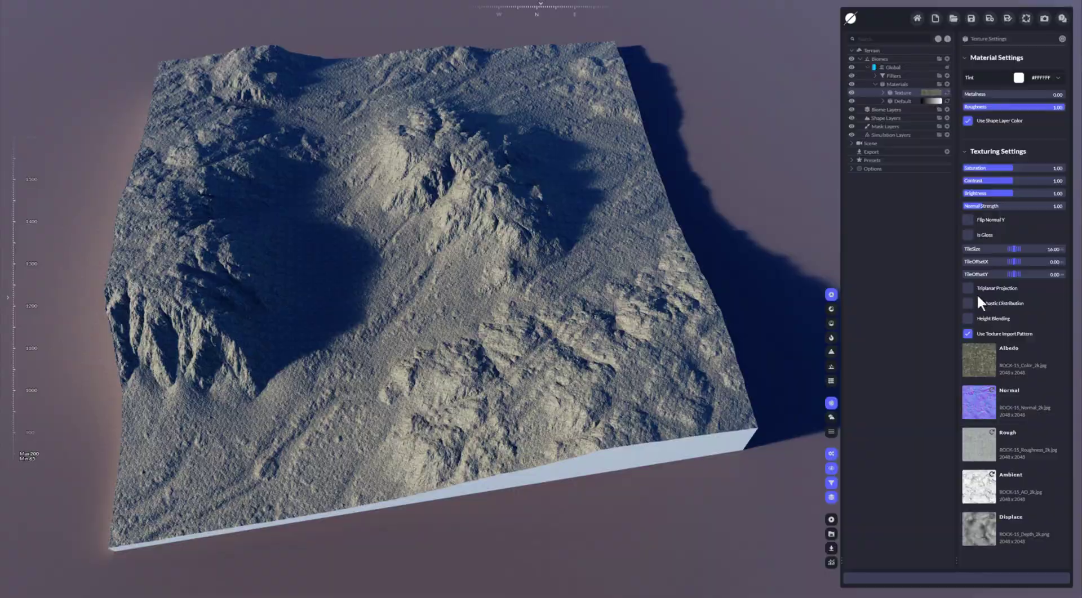
Set the Texture material's tile size to 69 and enable stochastic distribution
{"action": "mouse_move", "coordinate": [992, 248]}
{"action": "left_mouse_down"}
{"action": "mouse_move", "coordinate": [1022, 249]}
{"action": "mouse_move", "coordinate": [1011, 249]}
{"action": "left_mouse_up"}
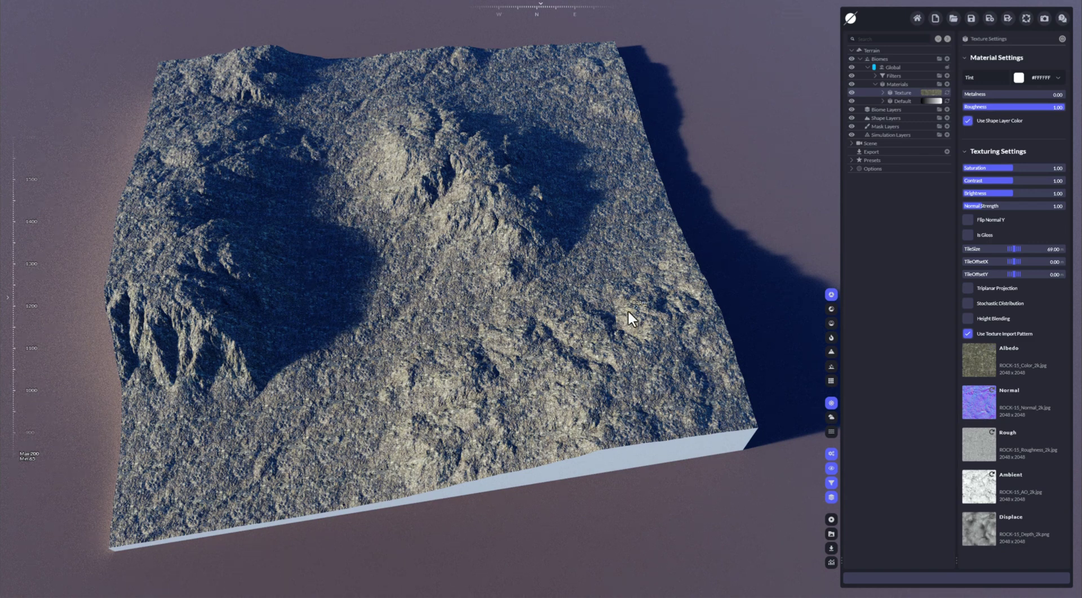
{"action": "left_click", "coordinate": [967, 304]}
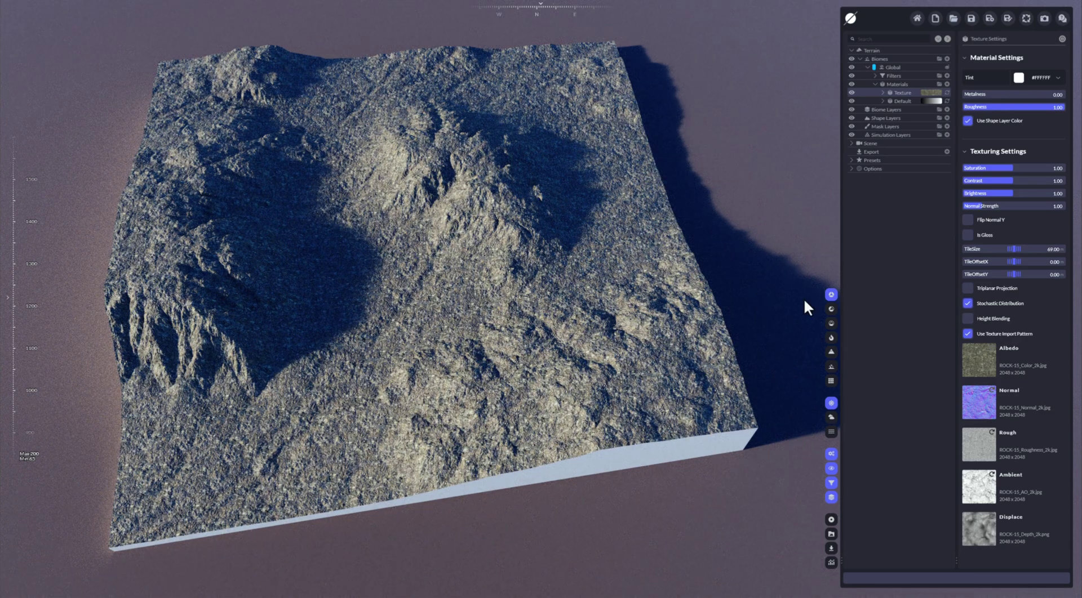
{"action": "left_click", "coordinate": [967, 304]}
{"action": "left_click", "coordinate": [967, 303]}
Enable triplanar projection for the Texture material and check its effect on the steep slopes up close
{"action": "right_click_drag", "start_coordinate": [458, 314], "coordinate": [505, 312]}
{"action": "key", "text": "w"}
{"action": "key", "text": "s"}
{"action": "key", "text": "w"}
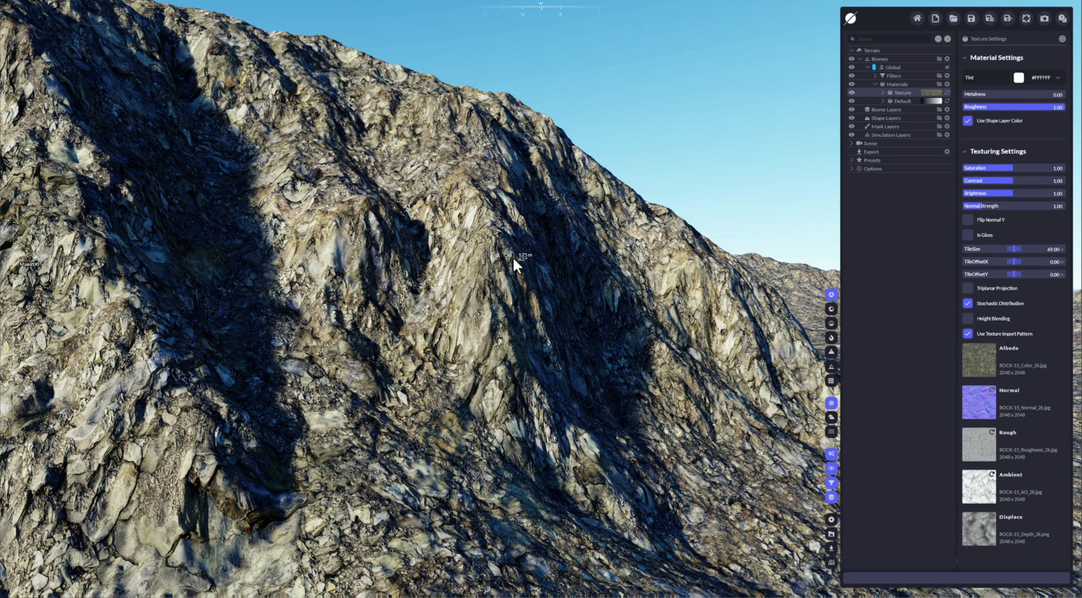
{"action": "left_click", "coordinate": [968, 288]}
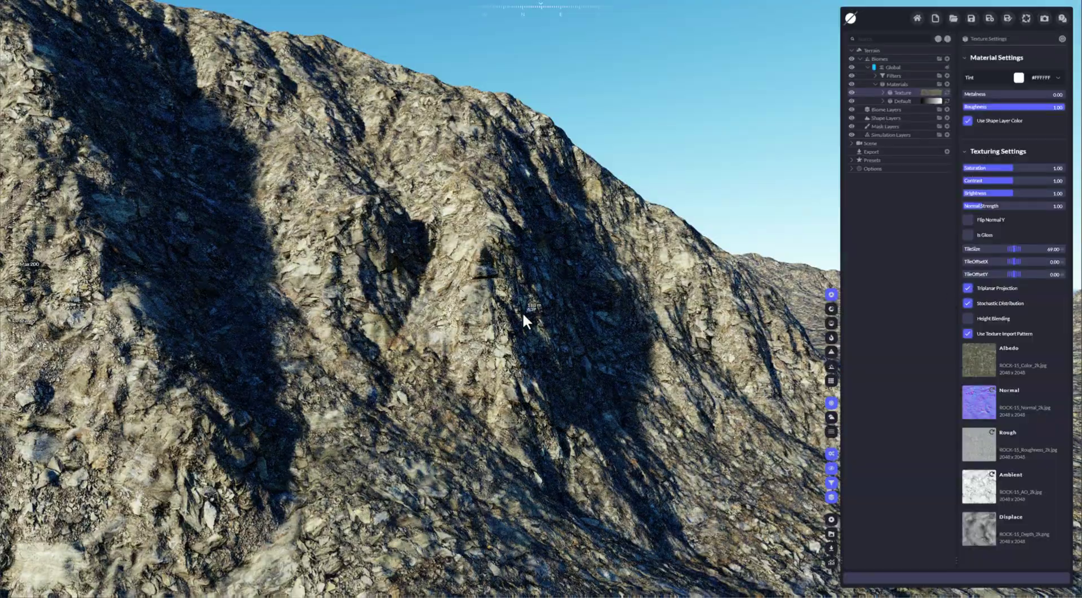
{"action": "right_click_drag", "start_coordinate": [523, 313], "coordinate": [484, 422]}
{"action": "scroll", "coordinate": [507, 349], "scroll_direction": "down", "scroll_amount": 5}
{"action": "scroll", "coordinate": [496, 428], "scroll_direction": "up", "scroll_amount": 3}
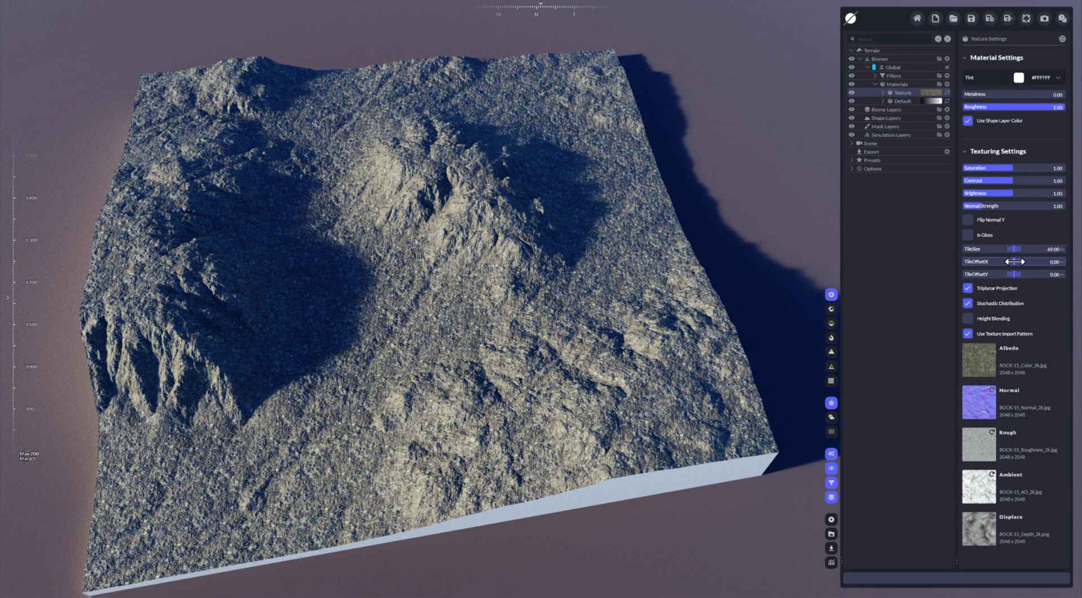
Offset the tiling to X 20.30 and Y 16.85, and try out the normal flip and normal strength settings
{"action": "mouse_move", "coordinate": [1014, 261]}
{"action": "left_mouse_down"}
{"action": "mouse_move", "coordinate": [1037, 261]}
{"action": "mouse_move", "coordinate": [1014, 275]}
{"action": "left_mouse_up"}
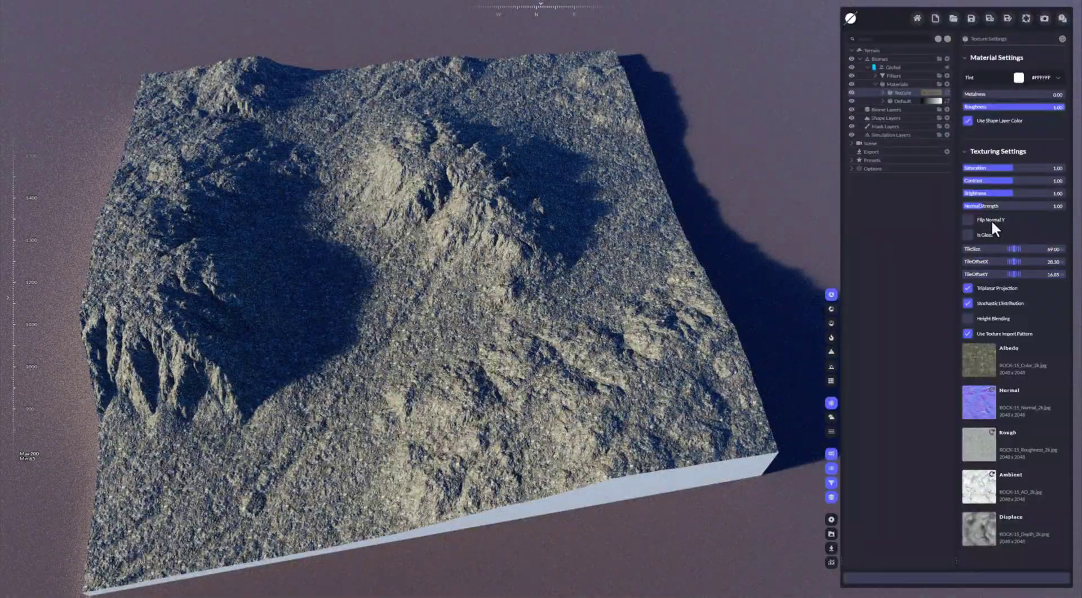
{"action": "left_click", "coordinate": [967, 221]}
{"action": "left_click", "coordinate": [966, 219]}
{"action": "mouse_move", "coordinate": [992, 206]}
{"action": "left_mouse_down"}
{"action": "mouse_move", "coordinate": [1013, 206]}
{"action": "mouse_move", "coordinate": [990, 206]}
{"action": "left_mouse_up"}
Delete the Texture material and add a Substance material in its place
{"action": "key", "text": "Delete"}
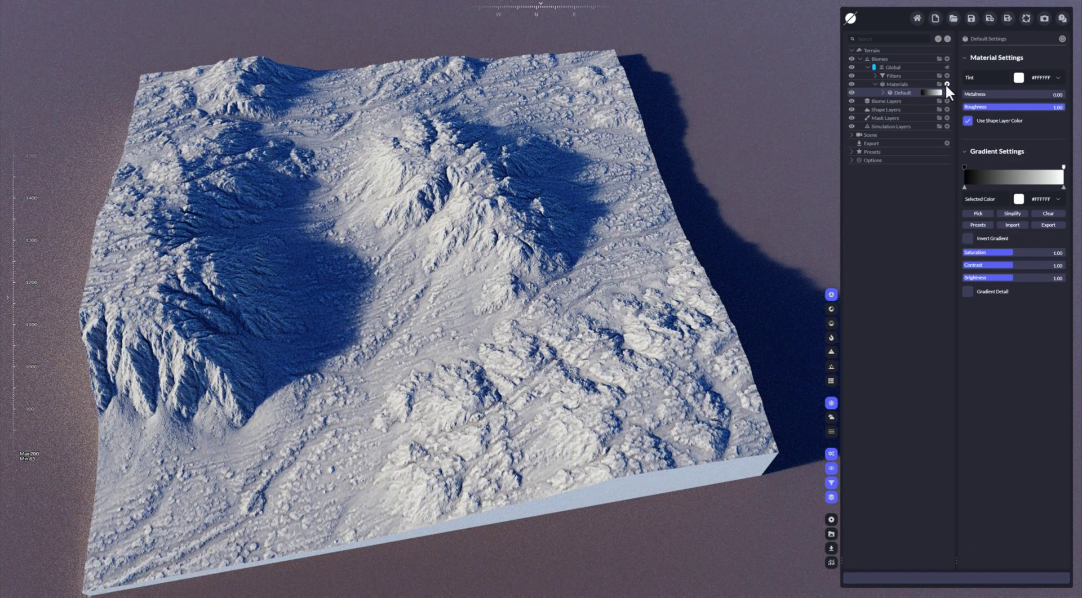
{"action": "left_click", "coordinate": [947, 84]}
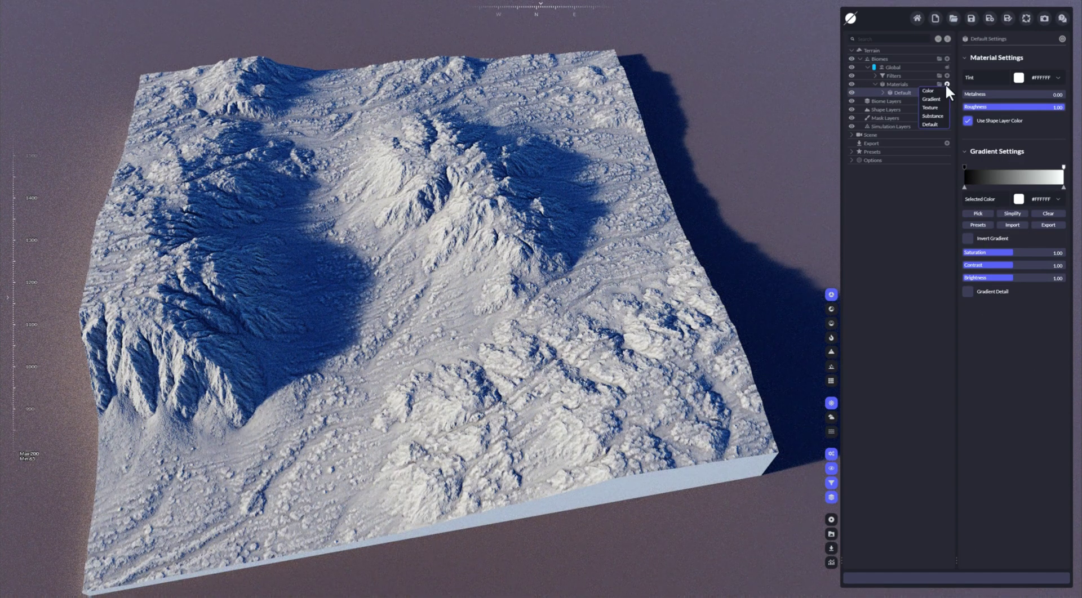
{"action": "left_click", "coordinate": [936, 116]}
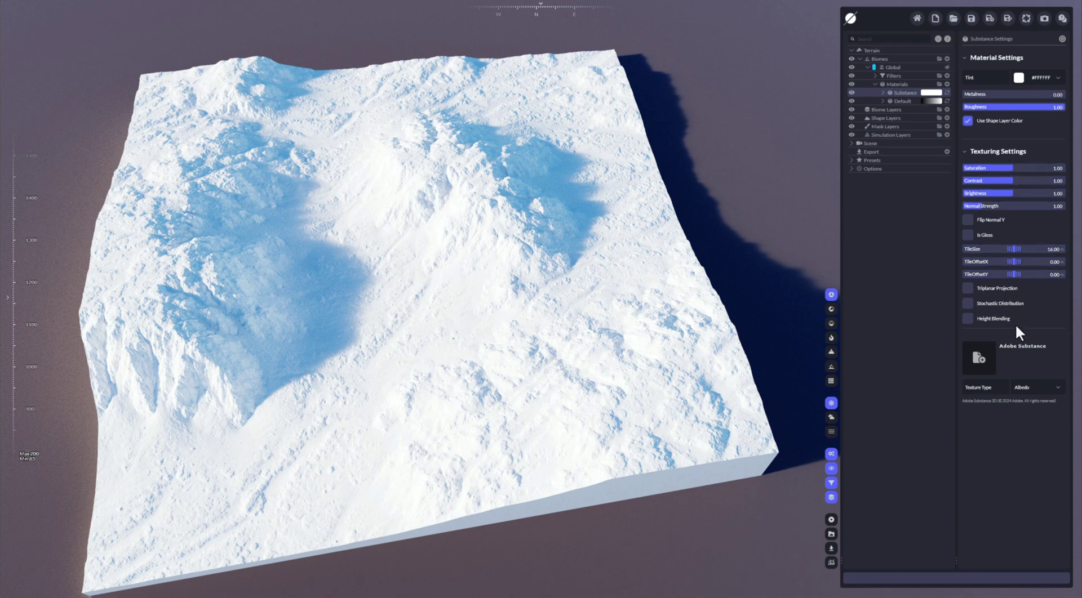
Load ROCK-15_2k.sbsar from the ROCK-15 folder into the Substance material and set its tile size to 175.60
{"action": "left_click", "coordinate": [981, 360]}
{"action": "left_click", "coordinate": [179, 22]}
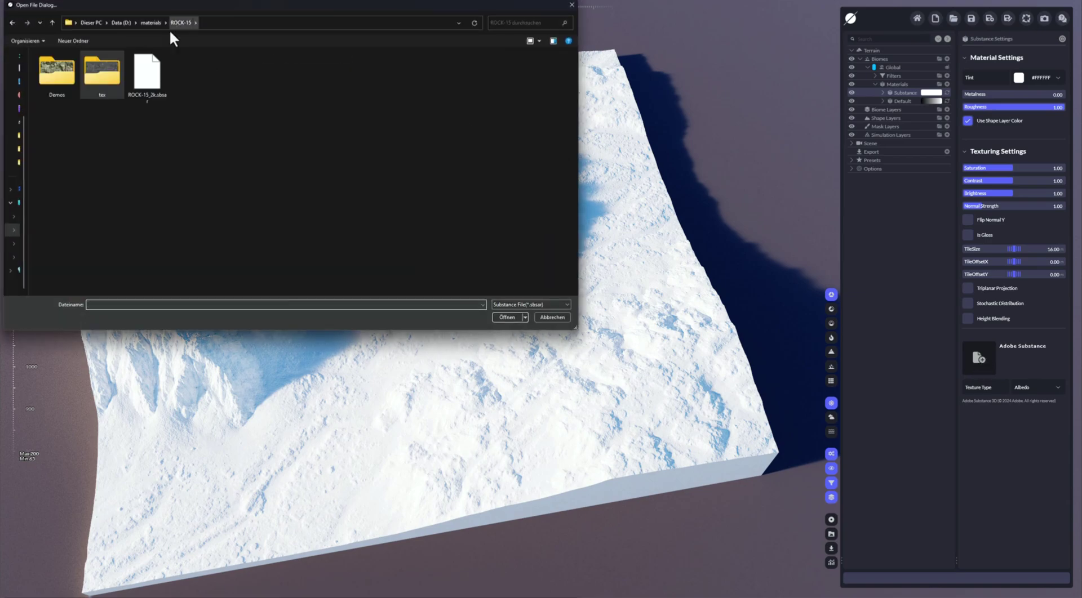
{"action": "double_click", "coordinate": [146, 83]}
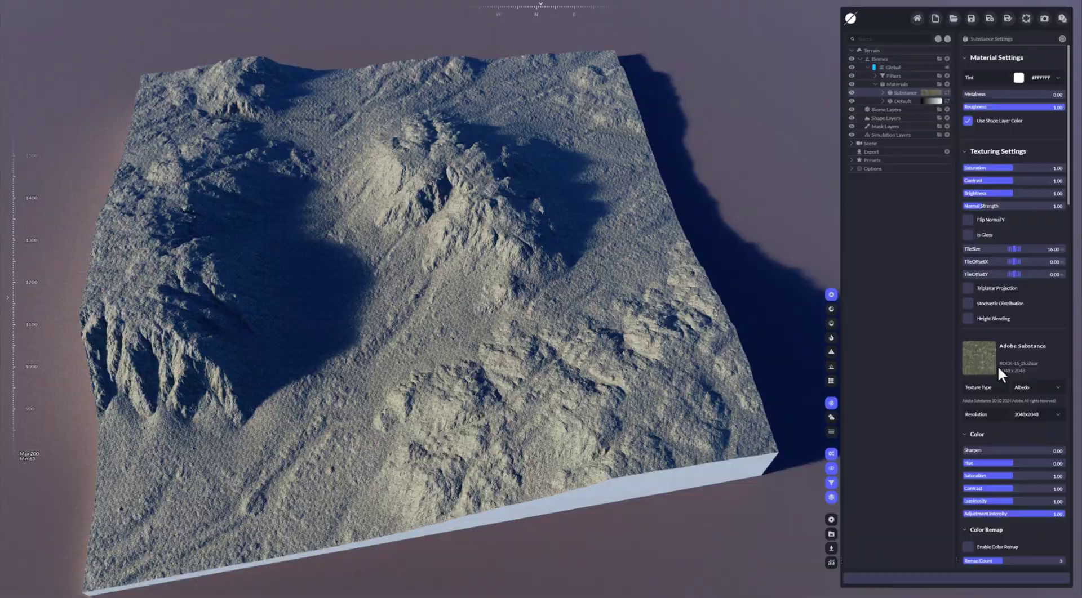
{"action": "mouse_move", "coordinate": [1014, 249]}
{"action": "left_mouse_down"}
{"action": "mouse_move", "coordinate": [1070, 249]}
{"action": "mouse_move", "coordinate": [1008, 251]}
{"action": "left_mouse_up"}
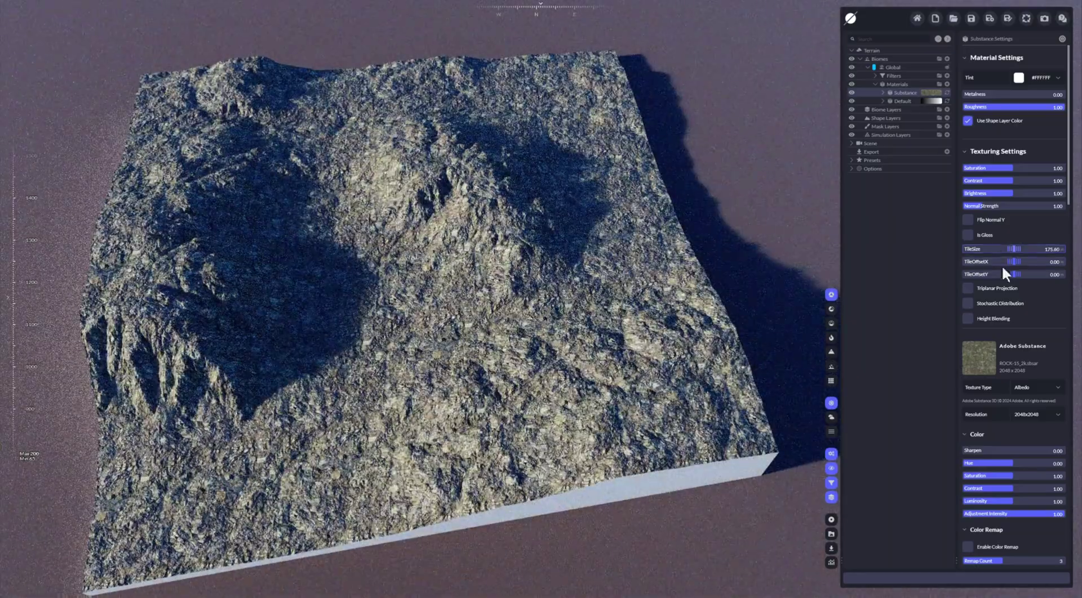
Review the available texture types and resolutions of the imported substance
{"action": "scroll", "coordinate": [1028, 361], "scroll_direction": "down", "scroll_amount": 3}
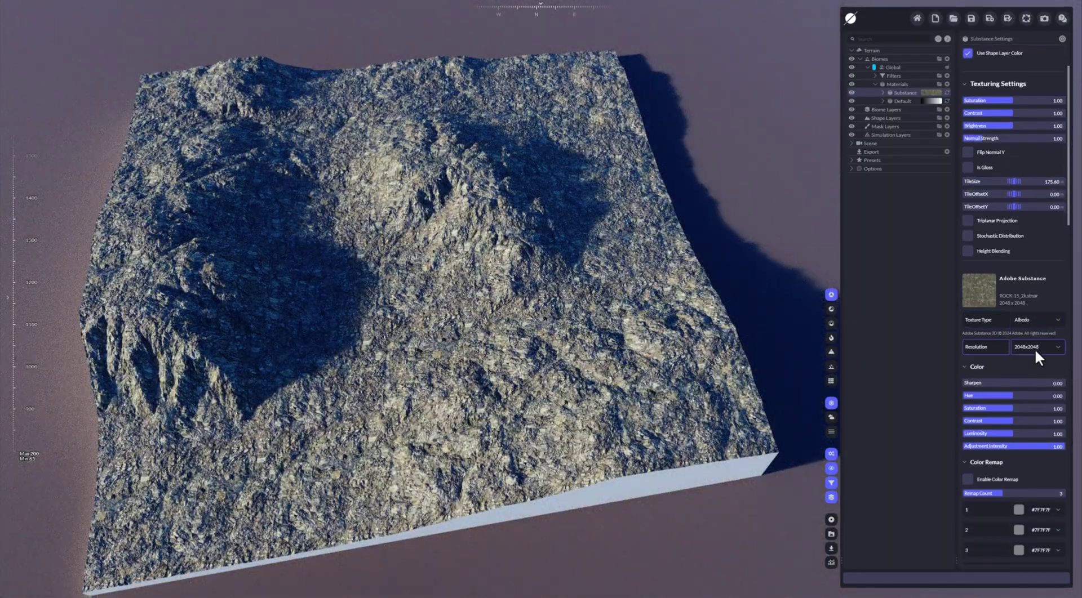
{"action": "left_click", "coordinate": [1060, 268]}
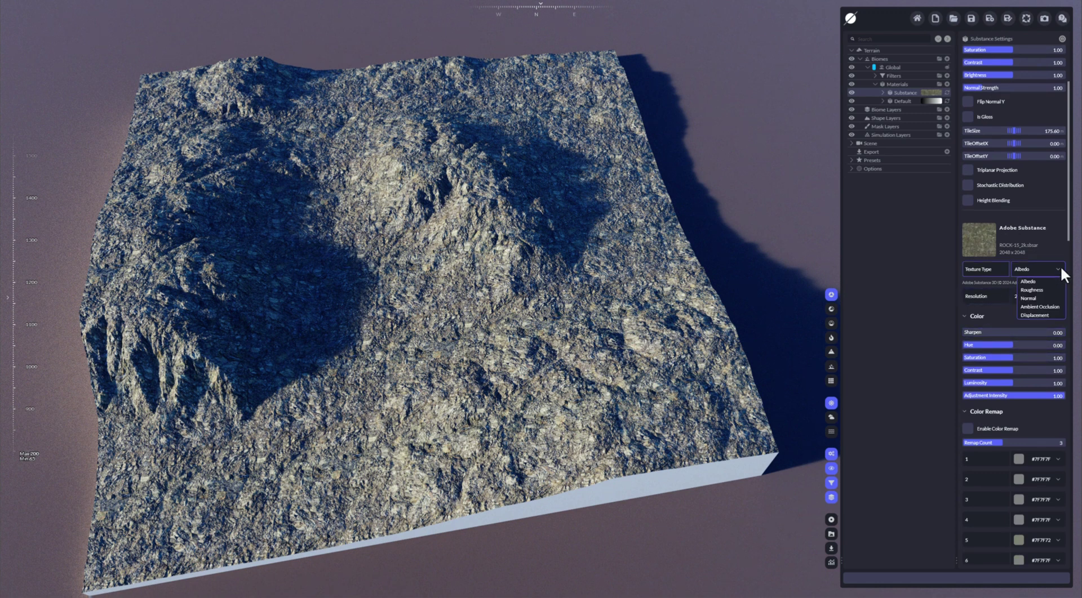
{"action": "left_click", "coordinate": [1005, 297]}
{"action": "left_click", "coordinate": [1040, 297]}
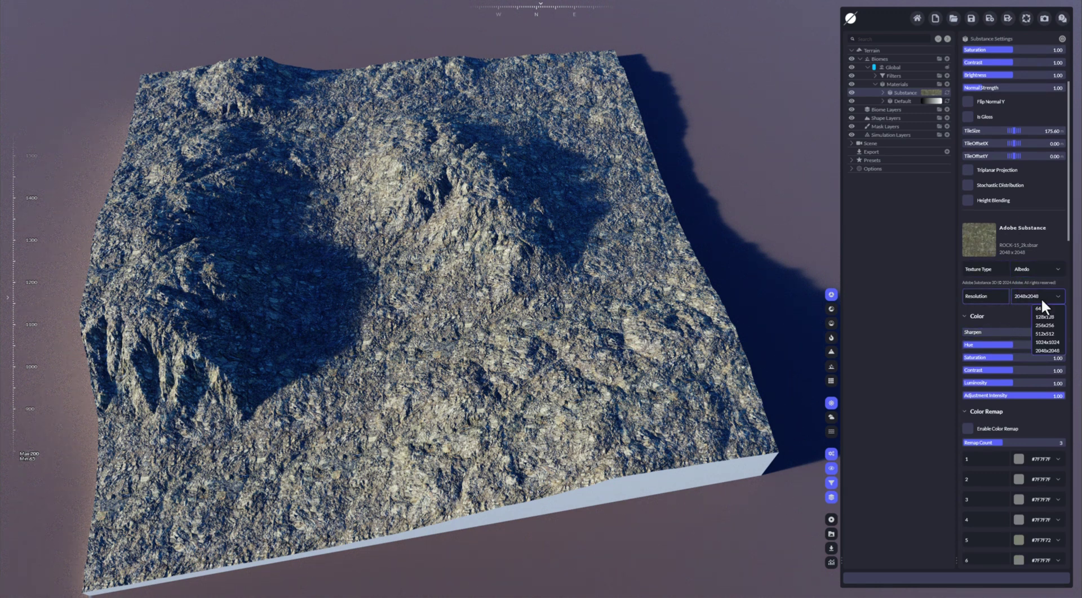
{"action": "left_click", "coordinate": [1005, 313]}
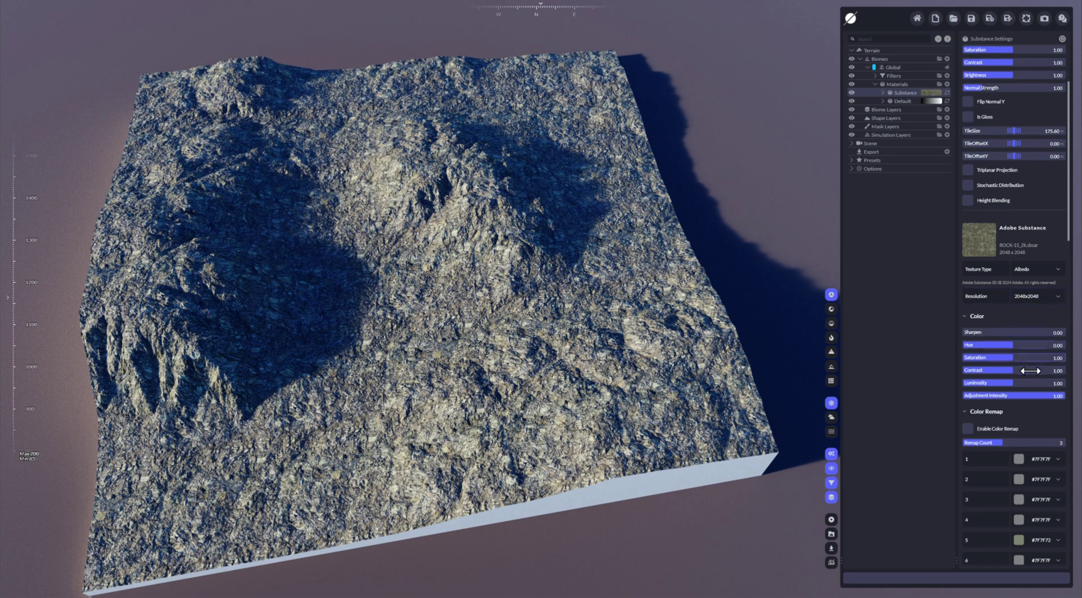
Enable the Water effect in the substance's parameters and look over the frost and snow settings
{"action": "scroll", "coordinate": [1030, 371], "scroll_direction": "down", "scroll_amount": 2}
{"action": "scroll", "coordinate": [1001, 389], "scroll_direction": "down", "scroll_amount": 3}
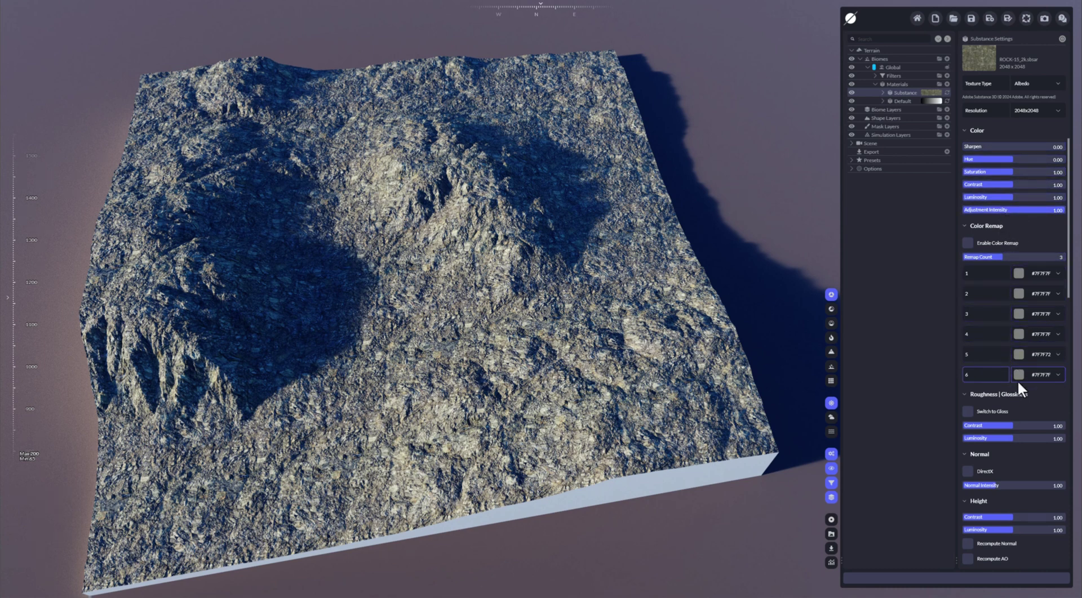
{"action": "scroll", "coordinate": [1019, 394], "scroll_direction": "down", "scroll_amount": 5}
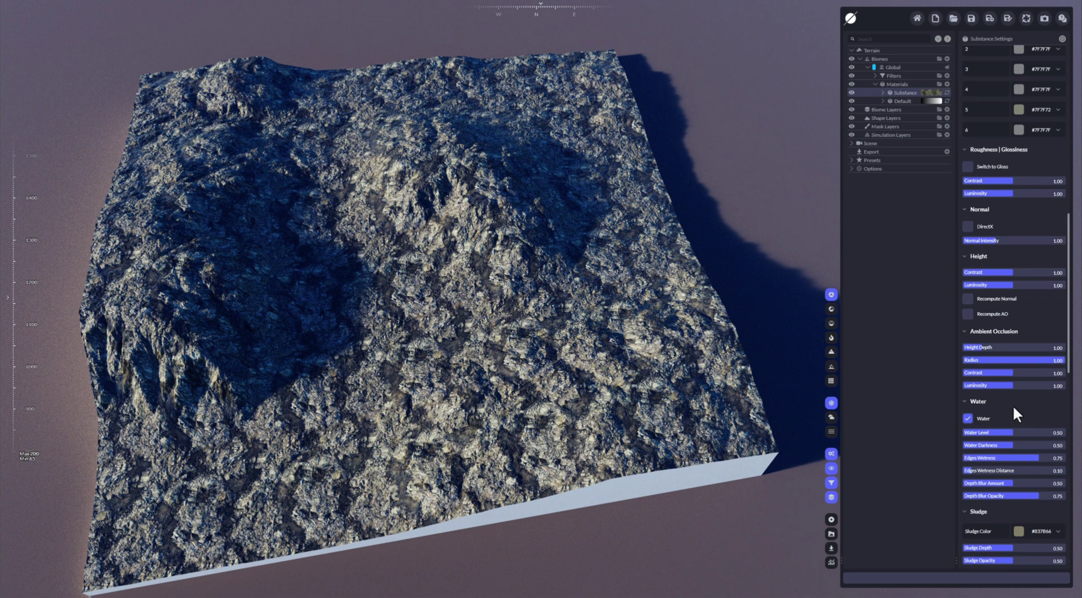
{"action": "scroll", "coordinate": [1028, 417], "scroll_direction": "down", "scroll_amount": 5}
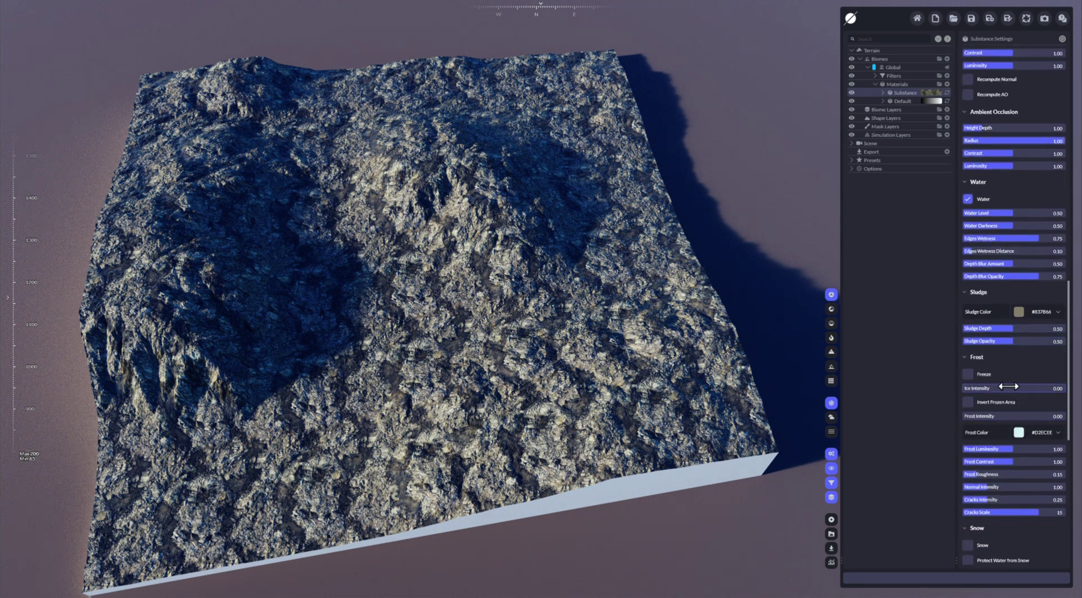
Look through the substance's water, frost, snow, height and color parameters
{"action": "scroll", "coordinate": [1008, 383], "scroll_direction": "up", "scroll_amount": 5}
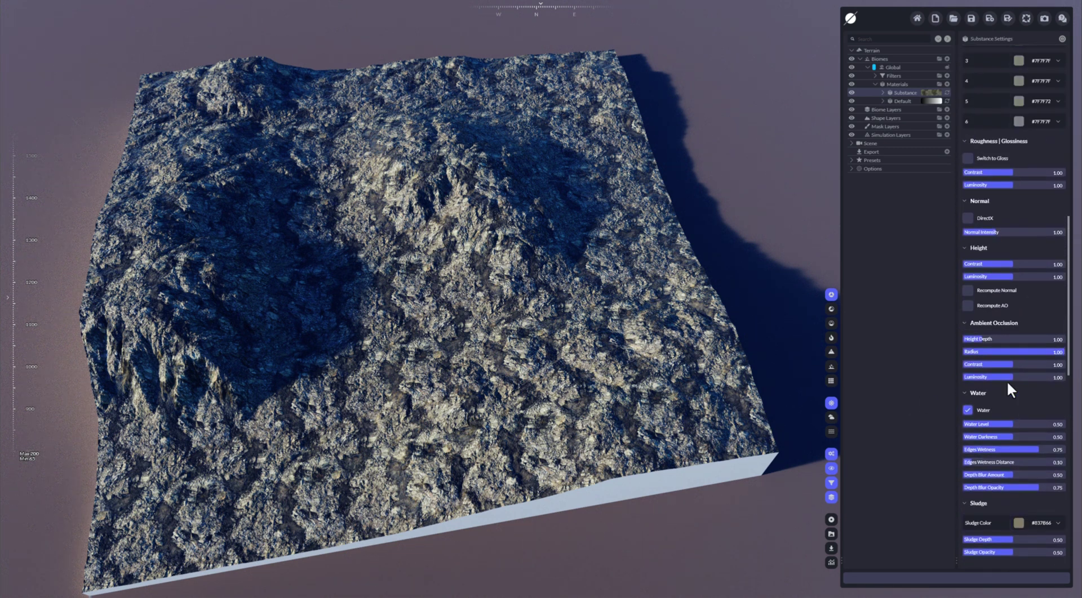
{"action": "scroll", "coordinate": [1006, 380], "scroll_direction": "down", "scroll_amount": 10}
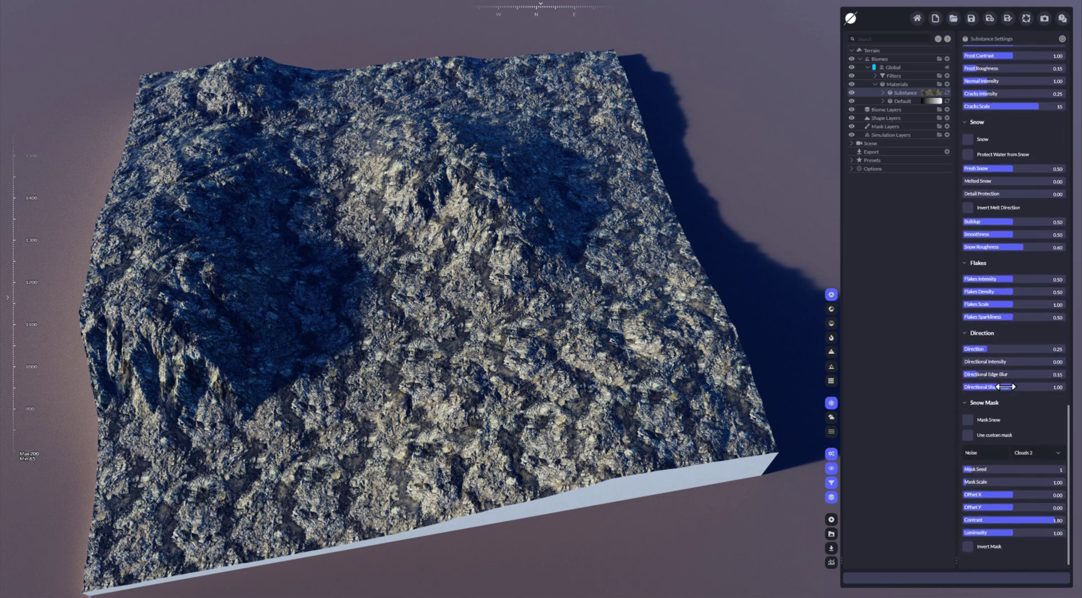
{"action": "scroll", "coordinate": [1006, 387], "scroll_direction": "up", "scroll_amount": 10}
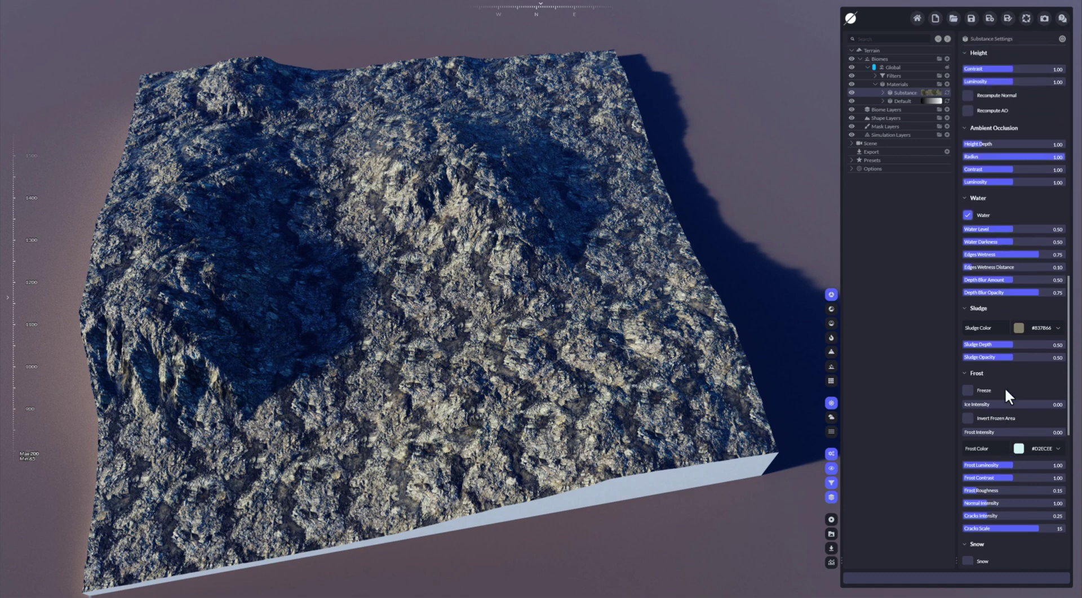
{"action": "scroll", "coordinate": [1005, 387], "scroll_direction": "up", "scroll_amount": 15}
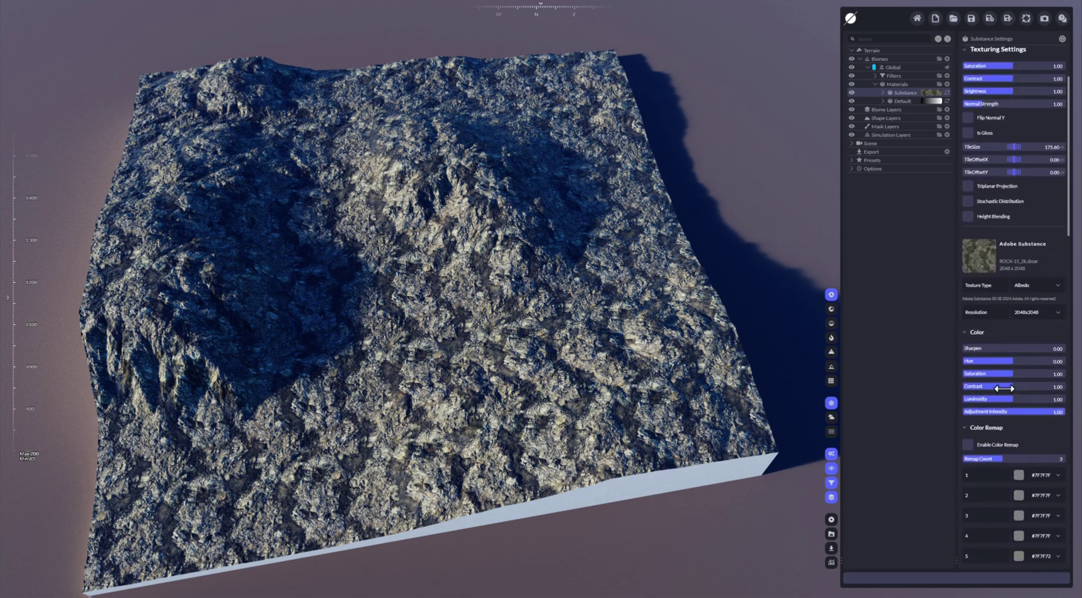
{"action": "scroll", "coordinate": [1003, 389], "scroll_direction": "up", "scroll_amount": 3}
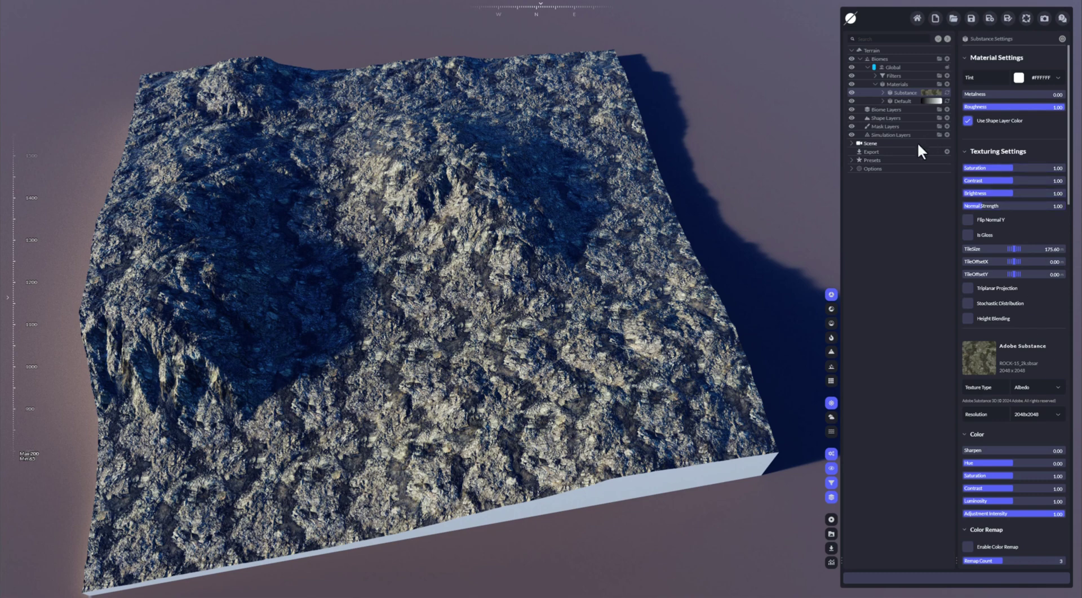
Delete the Substance material and add a Gradient material to the Global biome in its place
{"action": "left_click_drag", "start_coordinate": [911, 89], "coordinate": [834, 90]}
{"action": "left_click", "coordinate": [947, 84]}
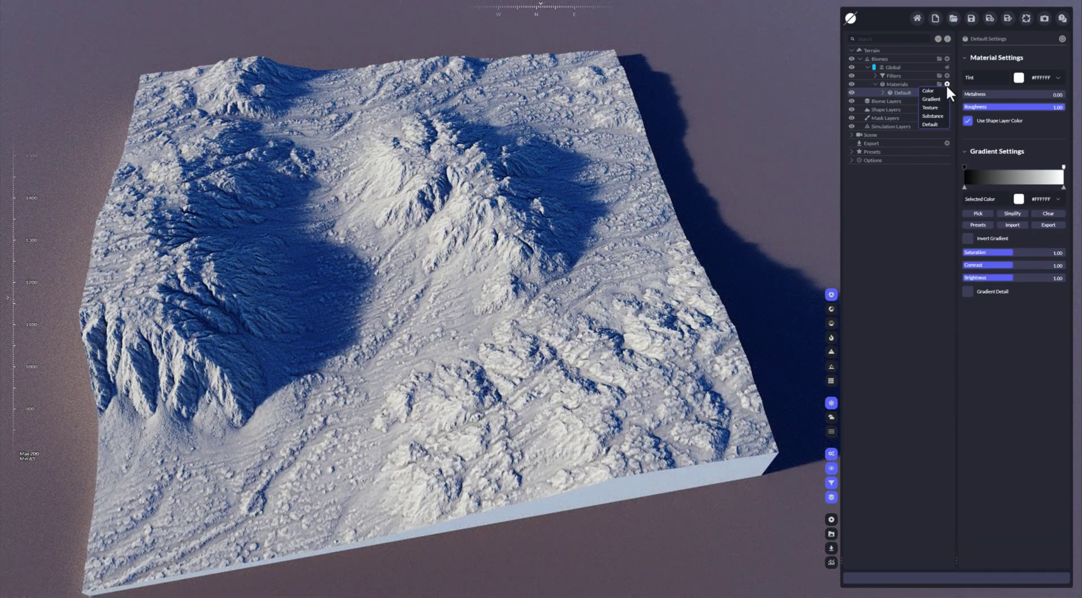
{"action": "left_click", "coordinate": [939, 99]}
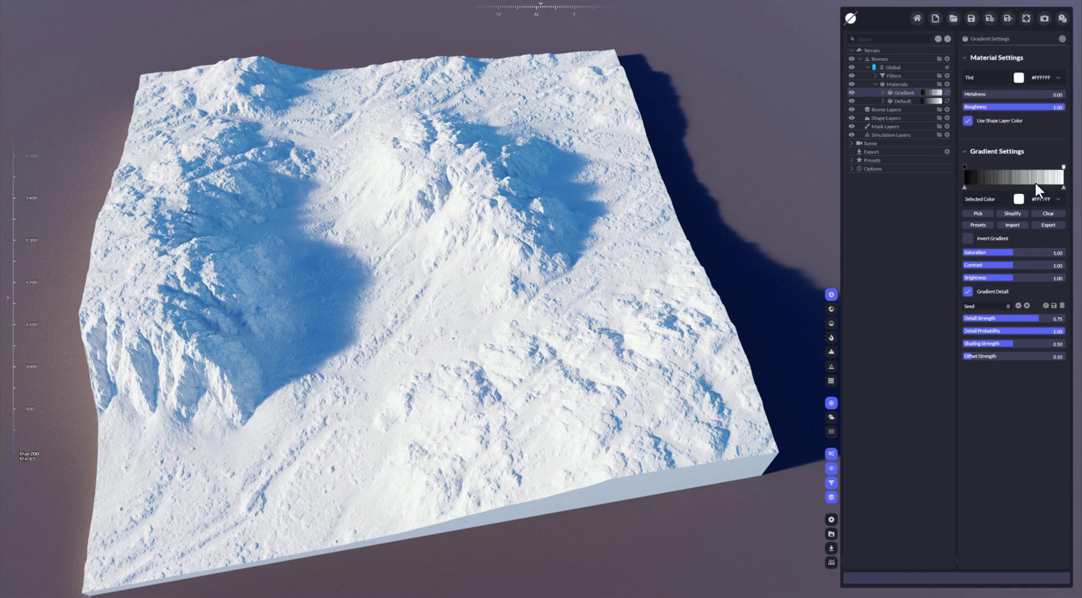
Add a color stop to the gradient, set it to dark red #7A1C1C and place it near the middle of the ramp
{"action": "left_click", "coordinate": [996, 164]}
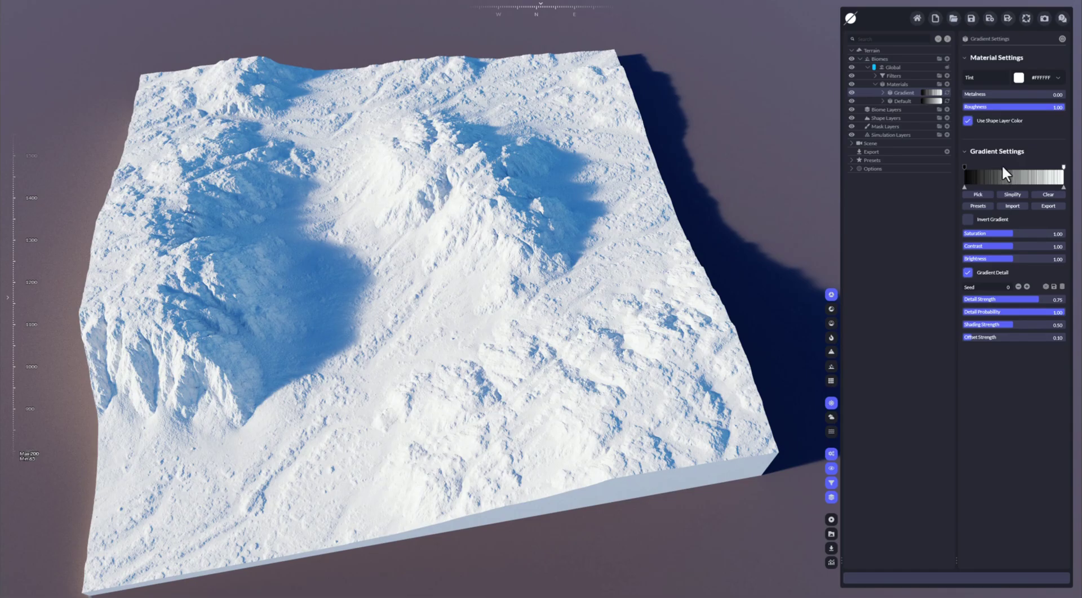
{"action": "left_click_drag", "start_coordinate": [999, 164], "coordinate": [1031, 161]}
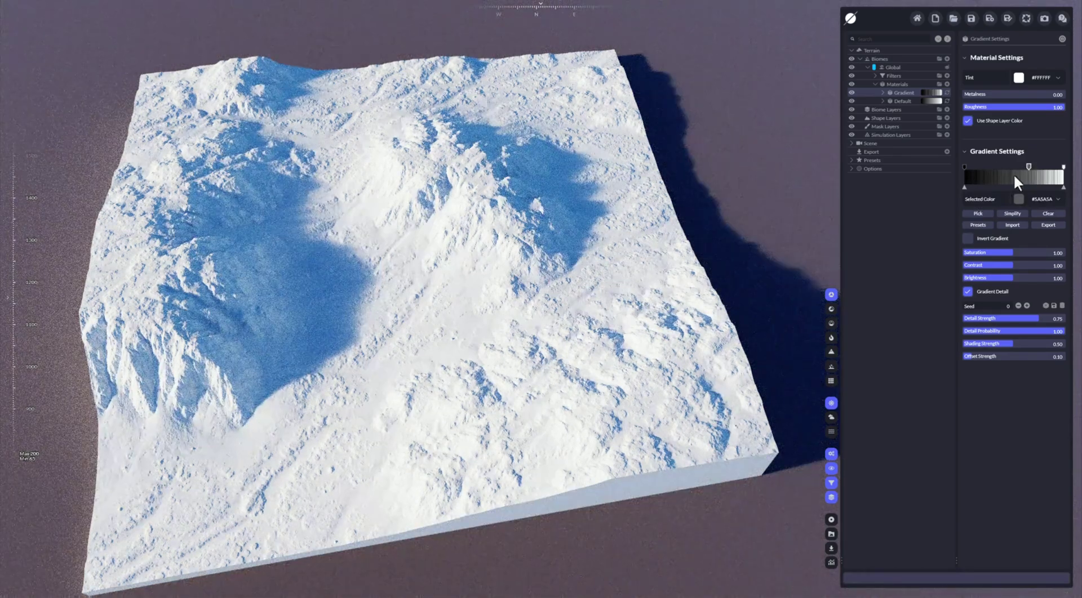
{"action": "left_click", "coordinate": [1021, 200]}
{"action": "left_click", "coordinate": [973, 217]}
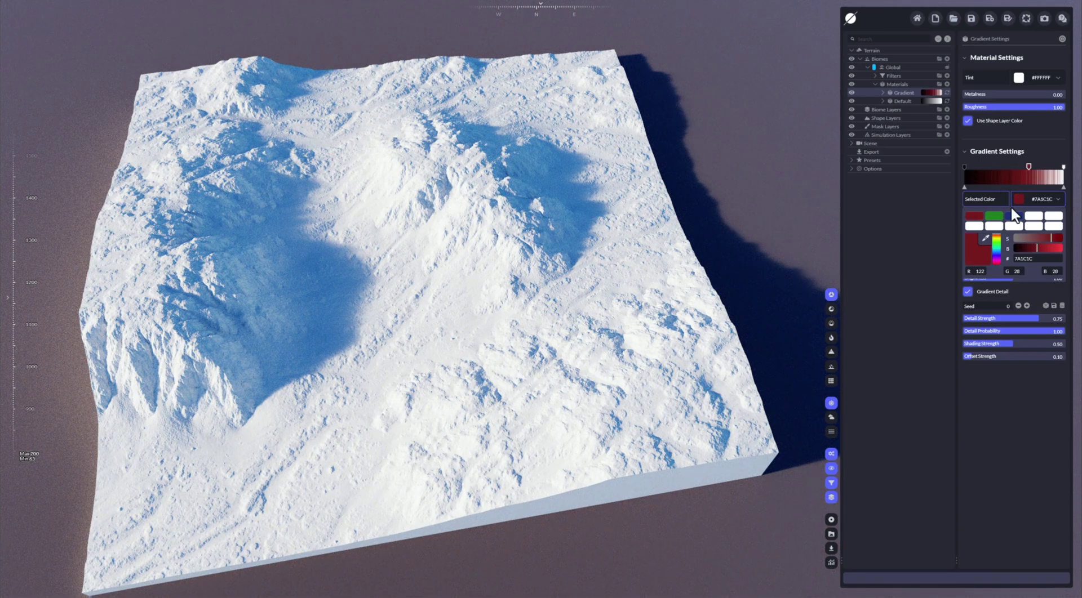
{"action": "left_click", "coordinate": [1022, 165]}
{"action": "mouse_move", "coordinate": [1023, 166]}
{"action": "left_mouse_down"}
{"action": "mouse_move", "coordinate": [978, 166]}
{"action": "mouse_move", "coordinate": [1055, 168]}
{"action": "mouse_move", "coordinate": [971, 167]}
{"action": "mouse_move", "coordinate": [1040, 168]}
{"action": "mouse_move", "coordinate": [996, 166]}
{"action": "mouse_move", "coordinate": [1009, 166]}
{"action": "left_mouse_up"}
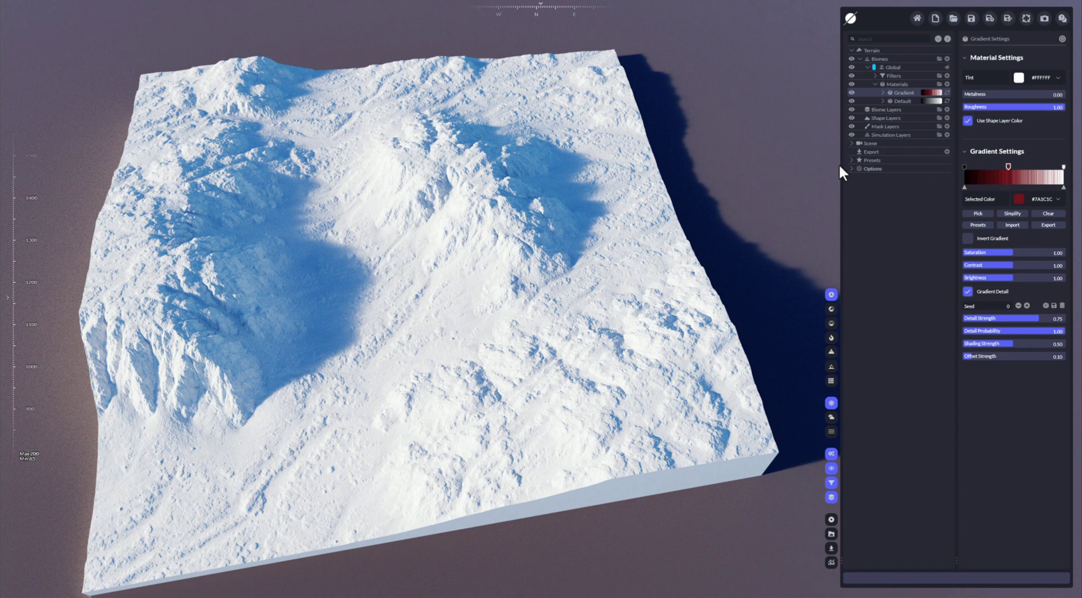
Add a Height Gradient terrain distribution to the Gradient material's Gradient Distribution
{"action": "left_click", "coordinate": [882, 92]}
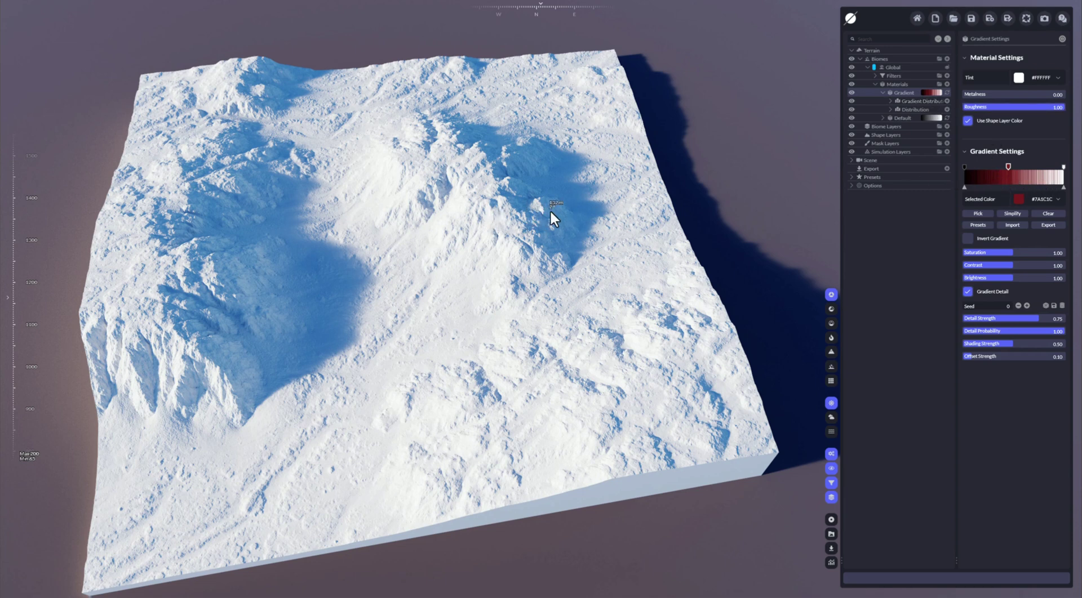
{"action": "left_click", "coordinate": [946, 101]}
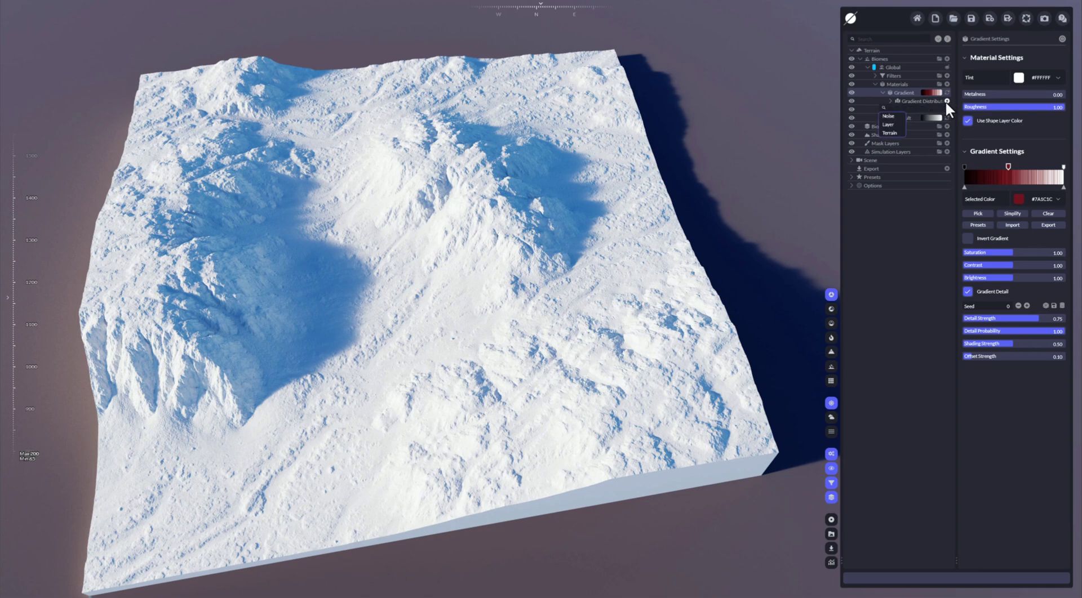
{"action": "mouse_move", "coordinate": [895, 134]}
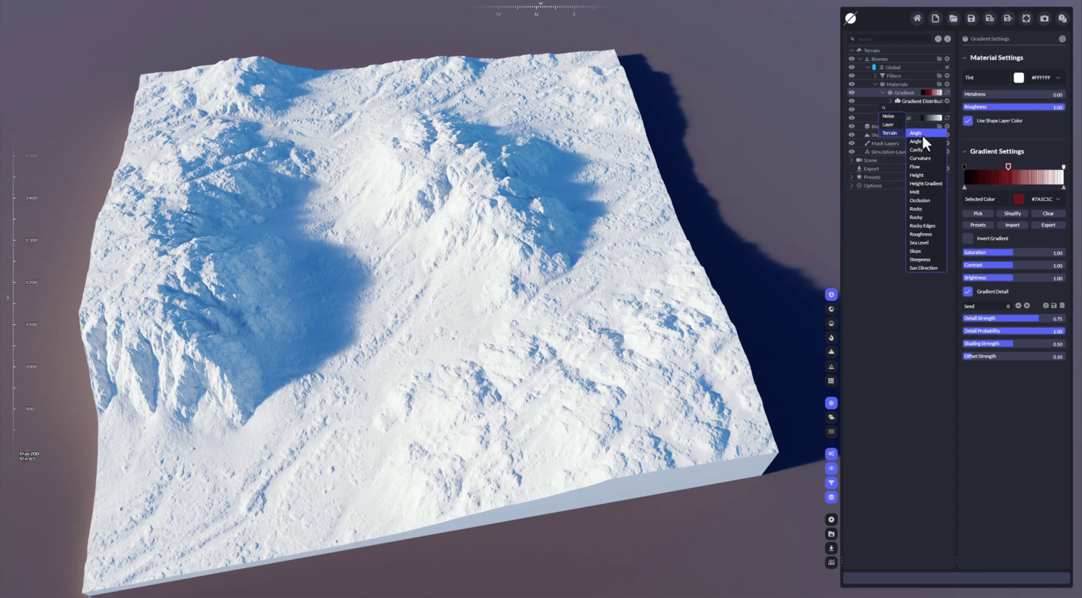
{"action": "left_click", "coordinate": [927, 184]}
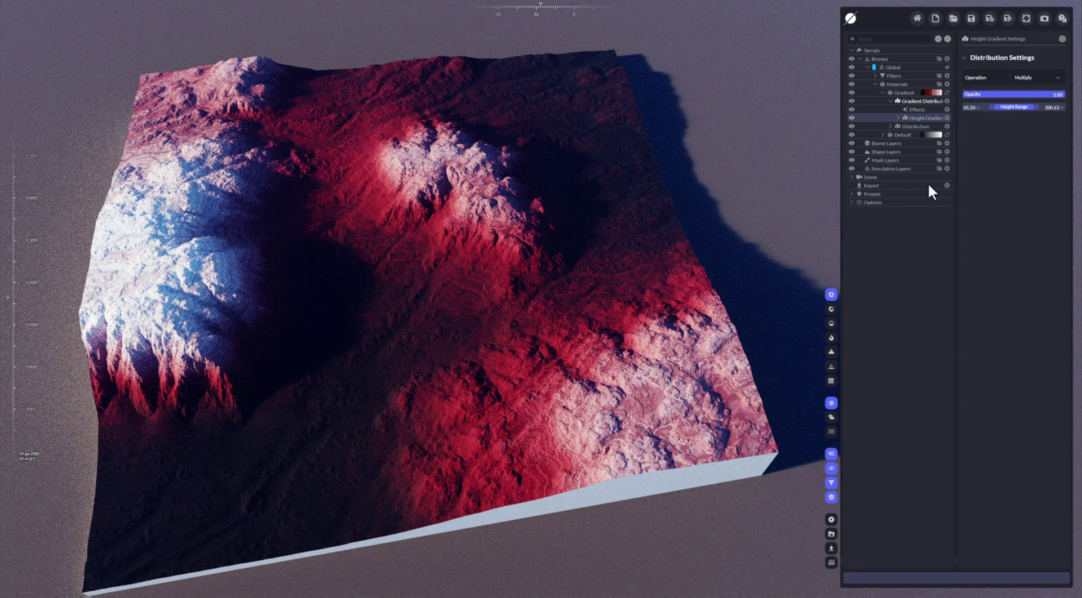
Try limiting the Gradient material's color range to the upper part of the ramp, and restore the full range
{"action": "left_click", "coordinate": [905, 94]}
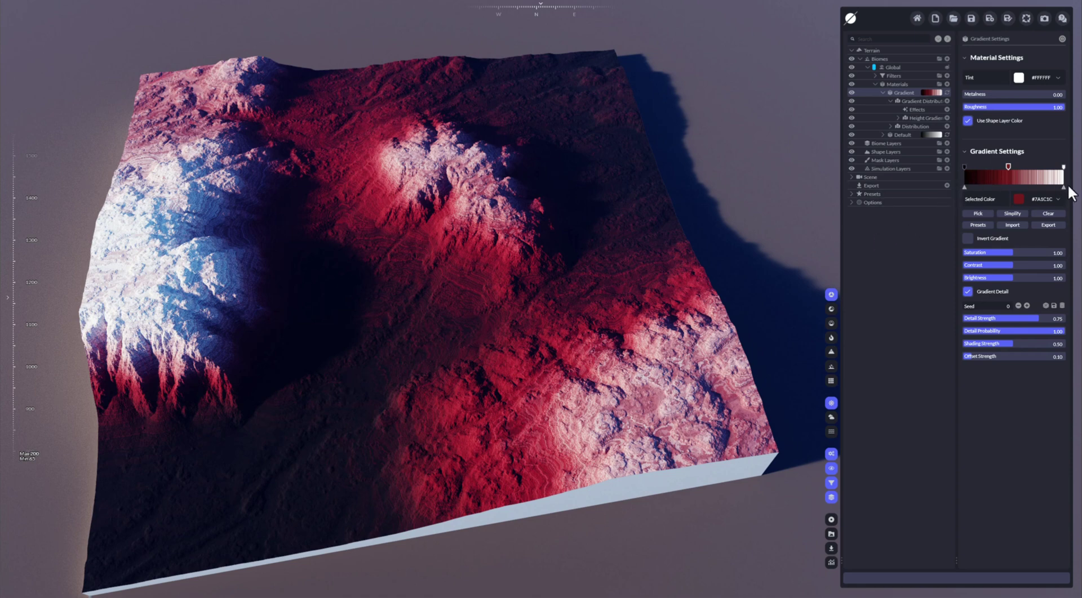
{"action": "mouse_move", "coordinate": [1063, 187]}
{"action": "left_mouse_down"}
{"action": "mouse_move", "coordinate": [1000, 189]}
{"action": "mouse_move", "coordinate": [1069, 188]}
{"action": "left_mouse_up"}
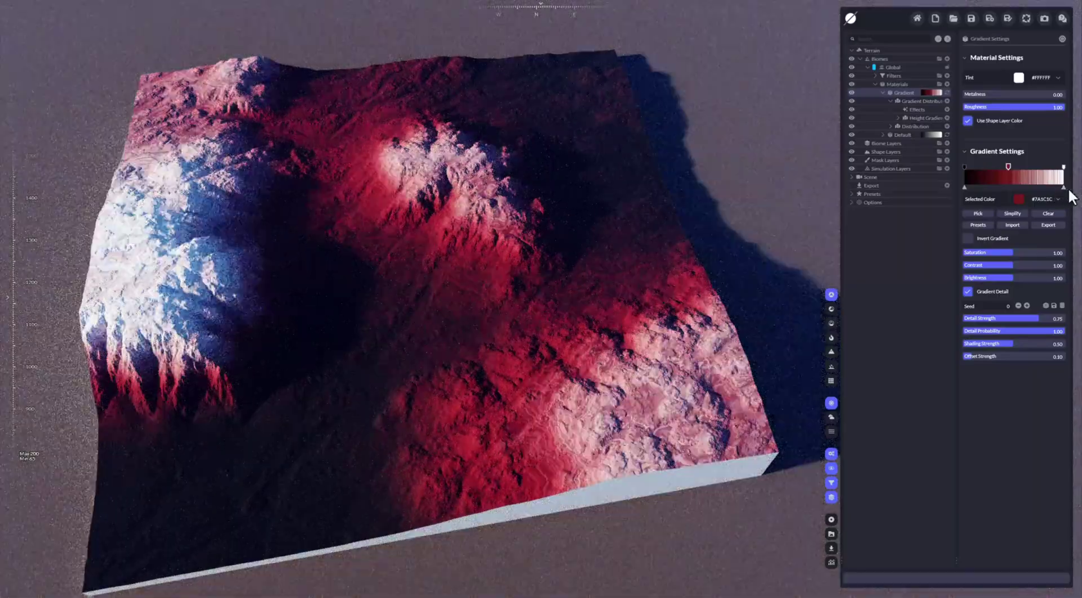
{"action": "left_click_drag", "start_coordinate": [963, 187], "coordinate": [1002, 187]}
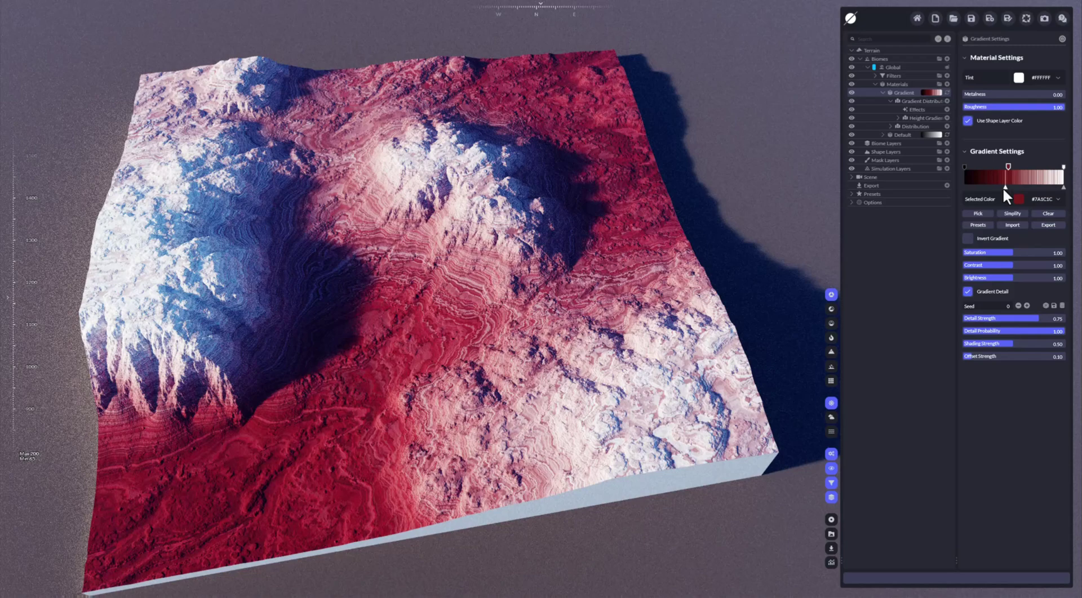
{"action": "left_click_drag", "start_coordinate": [1004, 188], "coordinate": [963, 188]}
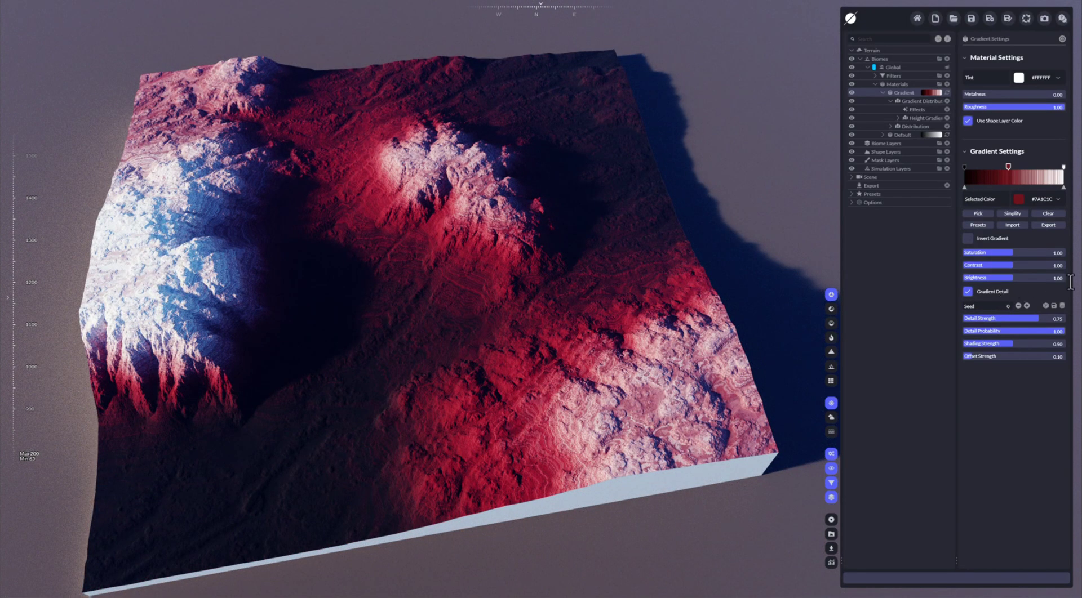
Apply Rock gradient preset 003 to the Gradient material
{"action": "left_click", "coordinate": [971, 224]}
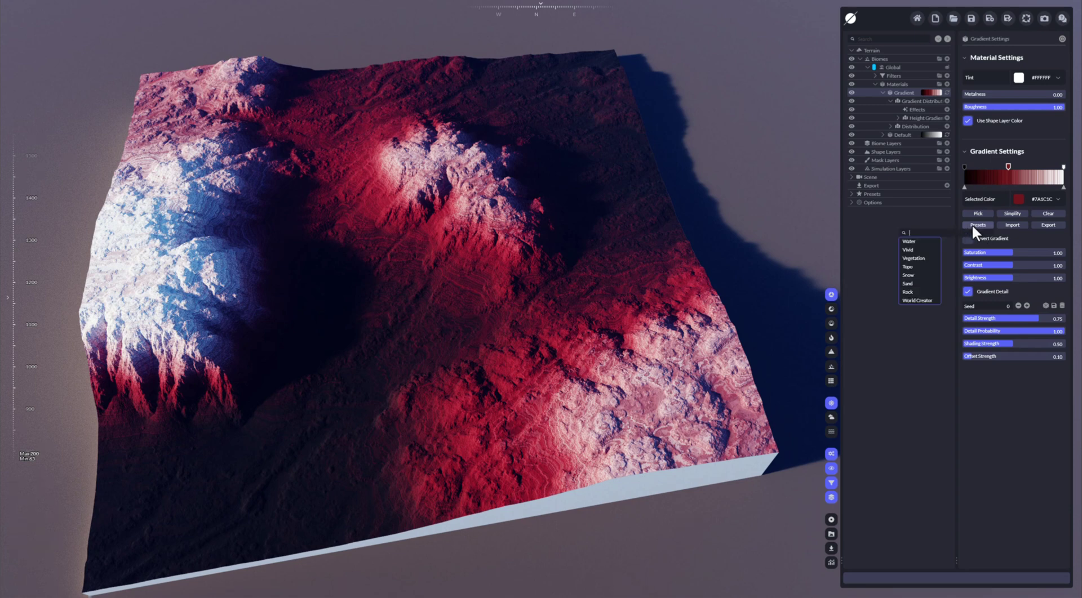
{"action": "mouse_move", "coordinate": [914, 242]}
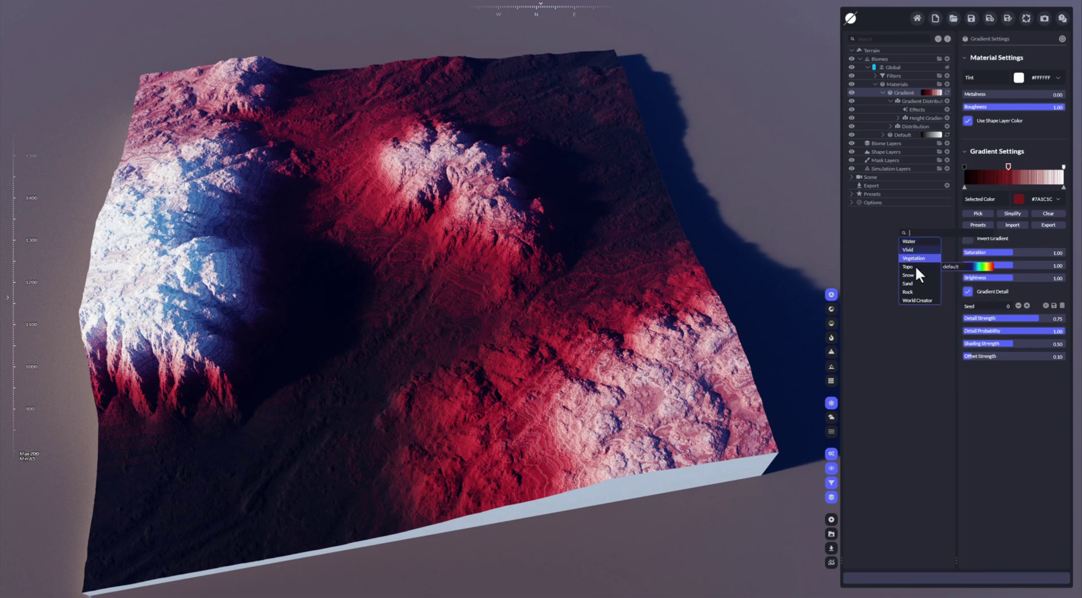
{"action": "mouse_move", "coordinate": [916, 292]}
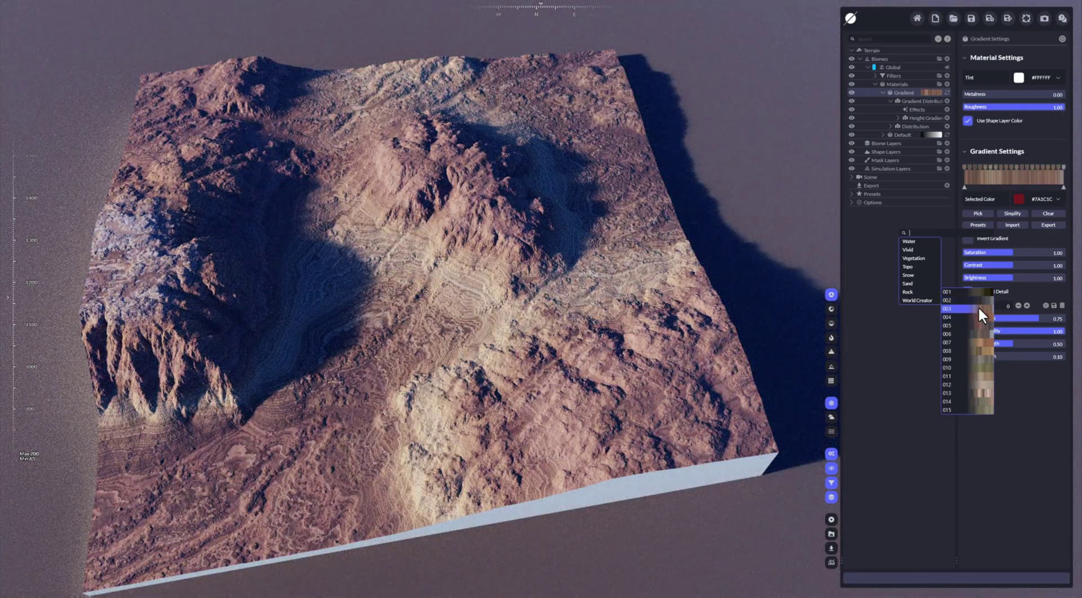
{"action": "left_click", "coordinate": [982, 308]}
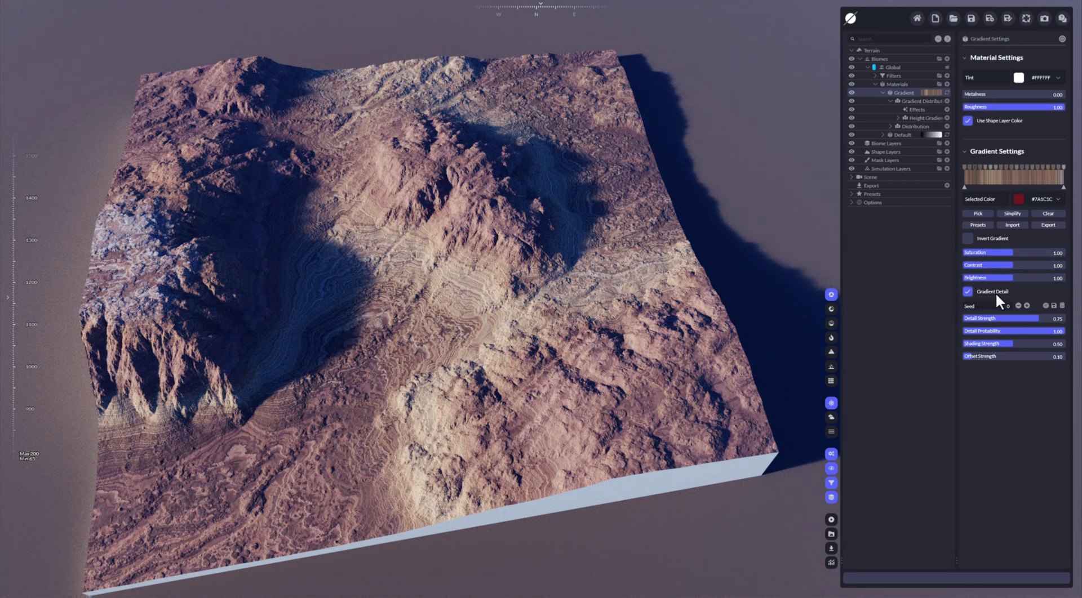
Toggle Gradient Detail off and back on, and set Detail Strength to 0.72, Detail Probability to 0.93 and Shading Strength to 0.68
{"action": "left_click", "coordinate": [966, 291]}
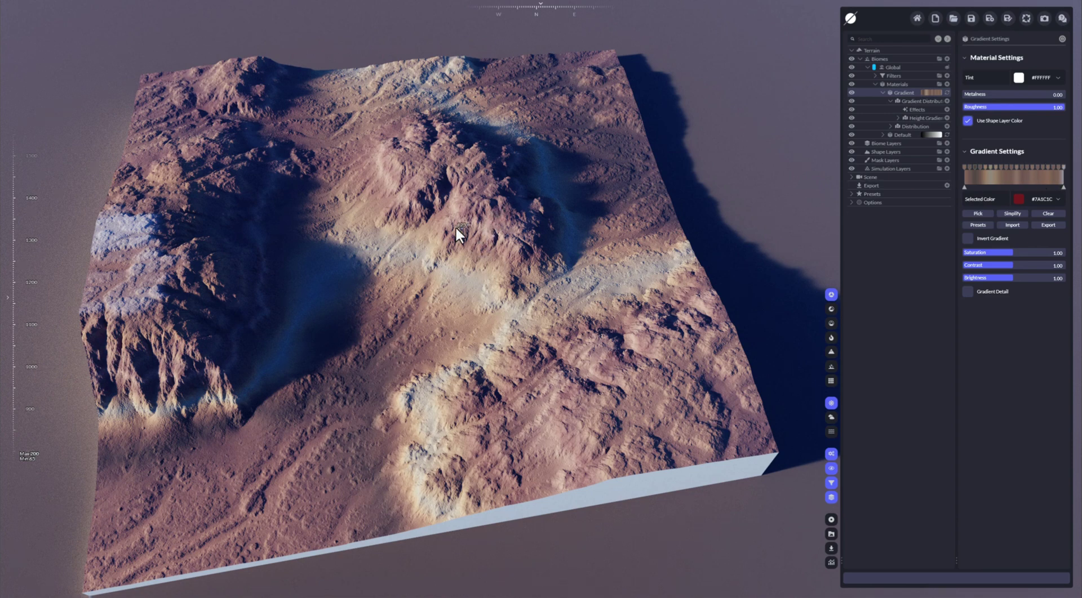
{"action": "left_click", "coordinate": [969, 294]}
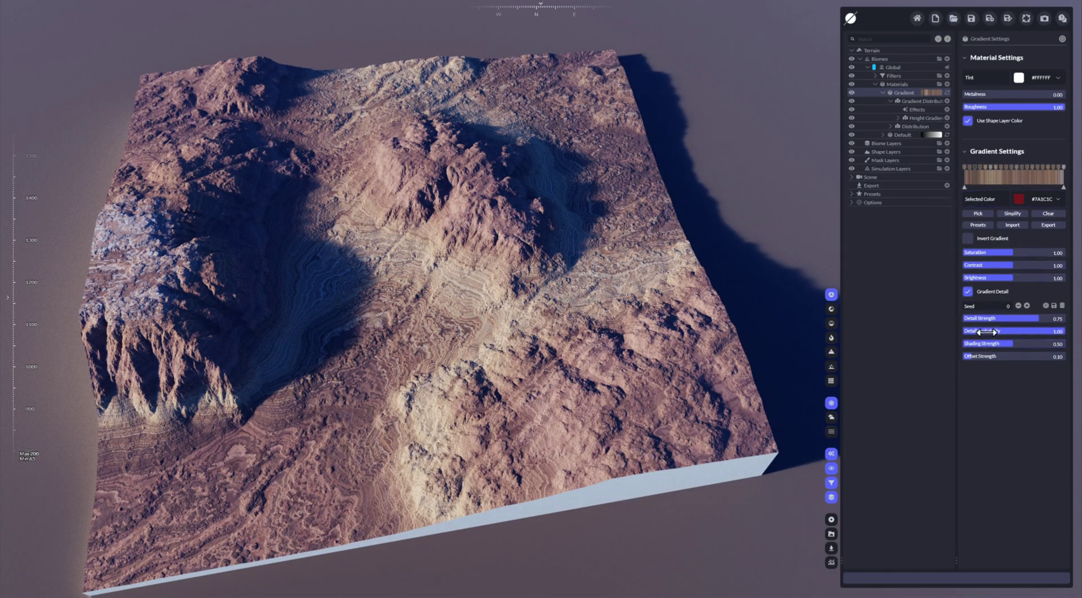
{"action": "left_click", "coordinate": [1020, 319]}
{"action": "mouse_move", "coordinate": [1020, 318]}
{"action": "left_mouse_down"}
{"action": "mouse_move", "coordinate": [1035, 318]}
{"action": "mouse_move", "coordinate": [1014, 332]}
{"action": "mouse_move", "coordinate": [1060, 331]}
{"action": "mouse_move", "coordinate": [990, 344]}
{"action": "mouse_move", "coordinate": [1036, 343]}
{"action": "mouse_move", "coordinate": [981, 357]}
{"action": "mouse_move", "coordinate": [1016, 357]}
{"action": "mouse_move", "coordinate": [973, 357]}
{"action": "left_mouse_up"}
{"action": "middle_click_drag", "start_coordinate": [616, 261], "coordinate": [618, 245]}
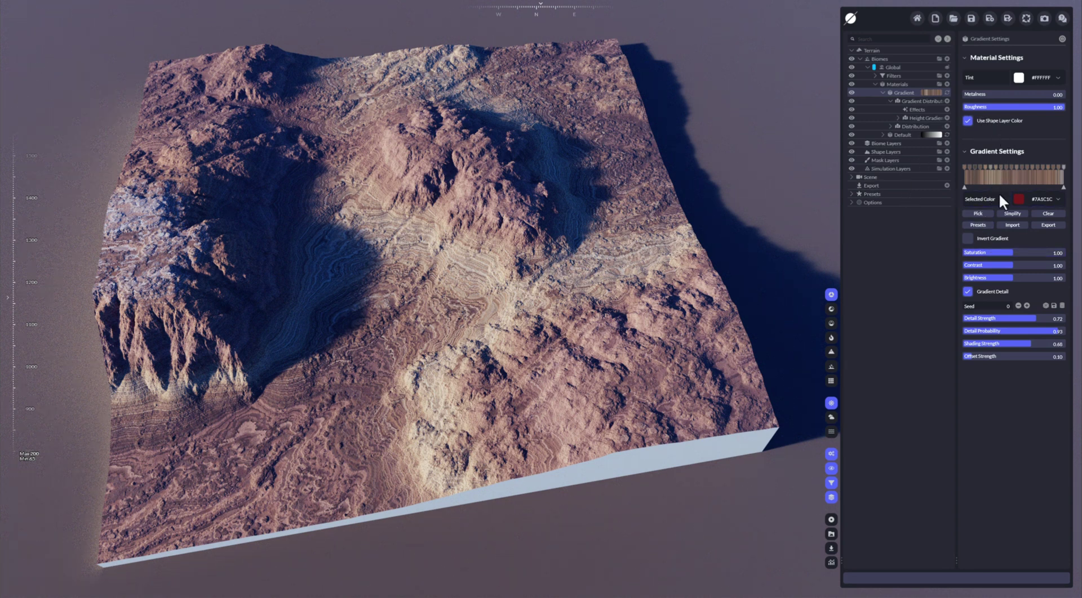
{"action": "left_click", "coordinate": [947, 93]}
{"action": "left_click", "coordinate": [918, 226]}
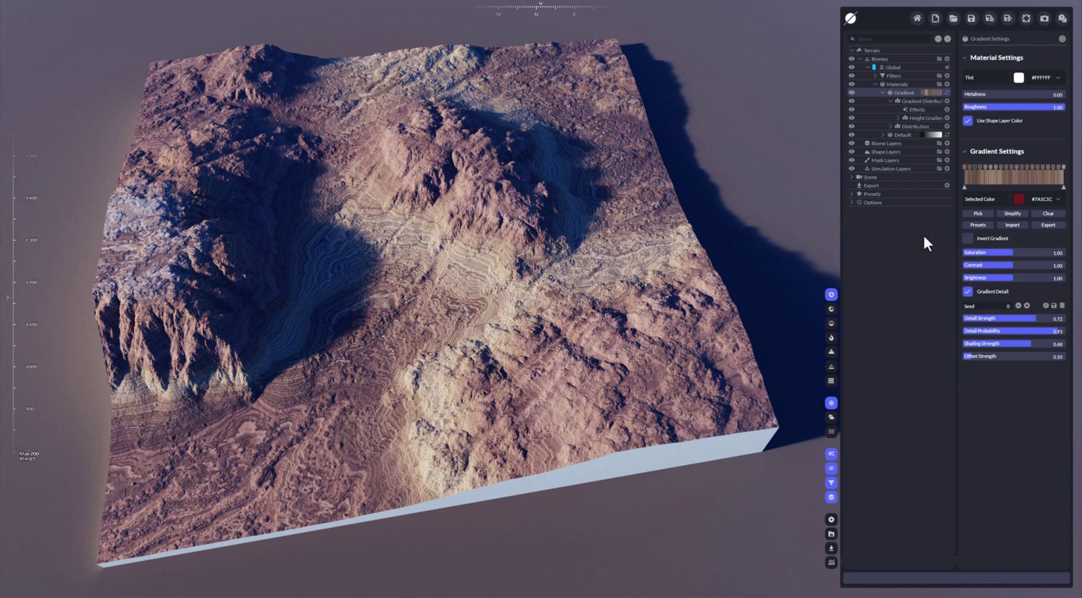